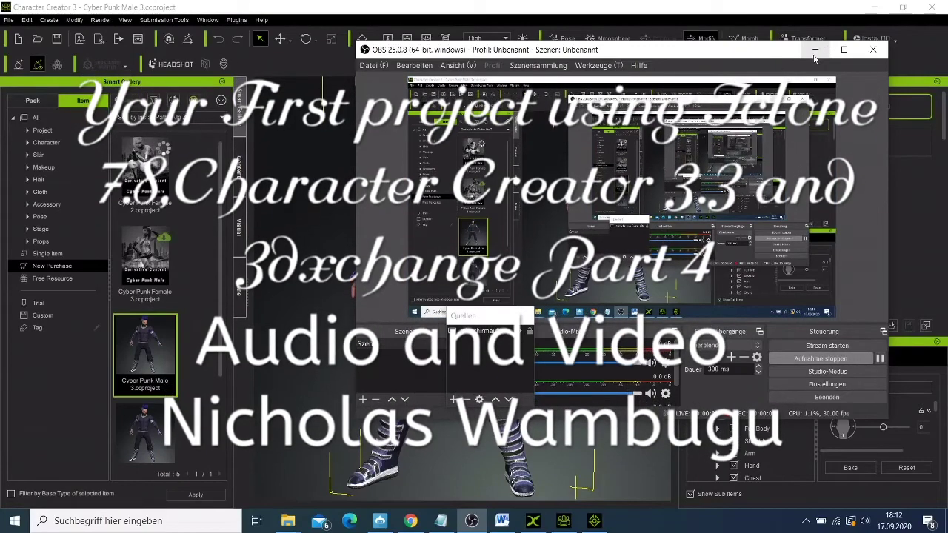
Hide the recording window, zoom the viewport, and close the Headshot panel so the morph sliders fill the right side
{"action": "left_click", "coordinate": [815, 50]}
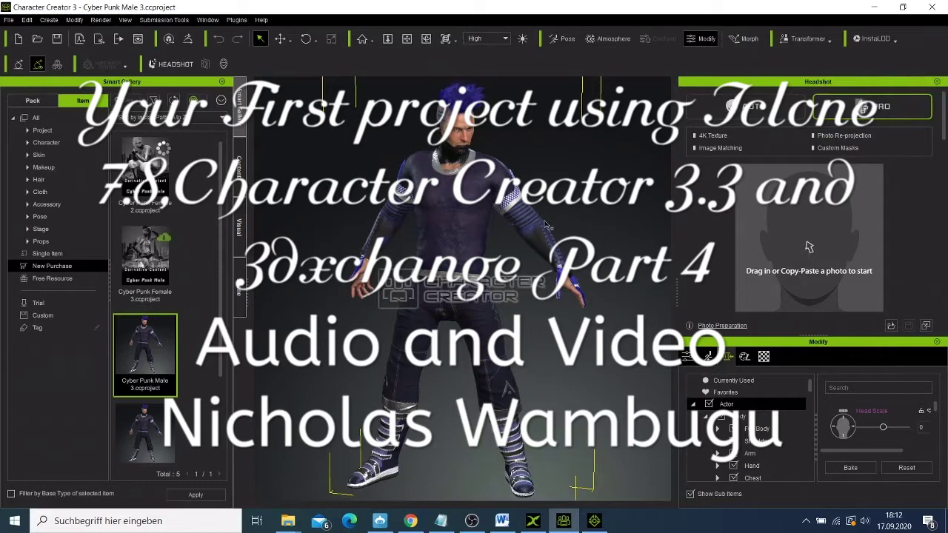
{"action": "scroll", "coordinate": [477, 242], "scroll_direction": "up", "scroll_amount": 2}
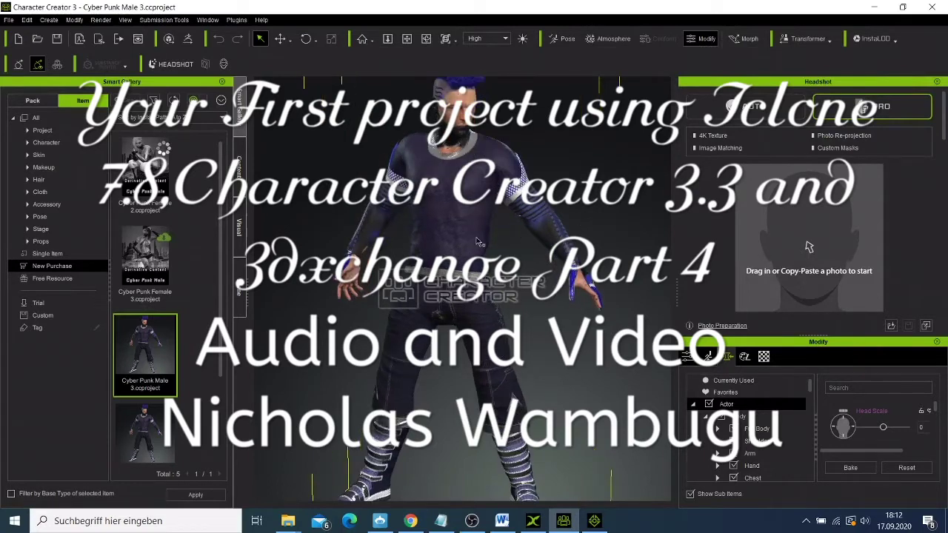
{"action": "scroll", "coordinate": [477, 241], "scroll_direction": "up", "scroll_amount": 2}
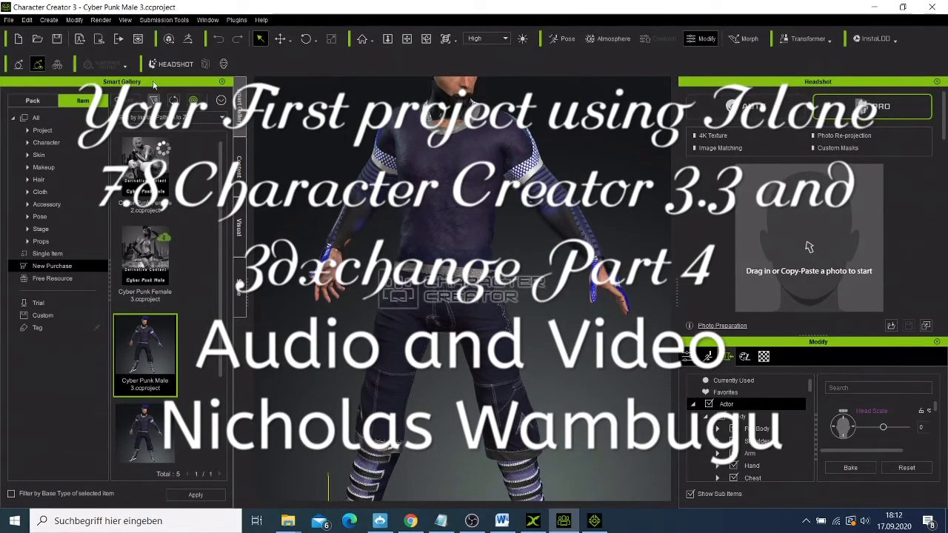
{"action": "scroll", "coordinate": [440, 283], "scroll_direction": "down", "scroll_amount": 2}
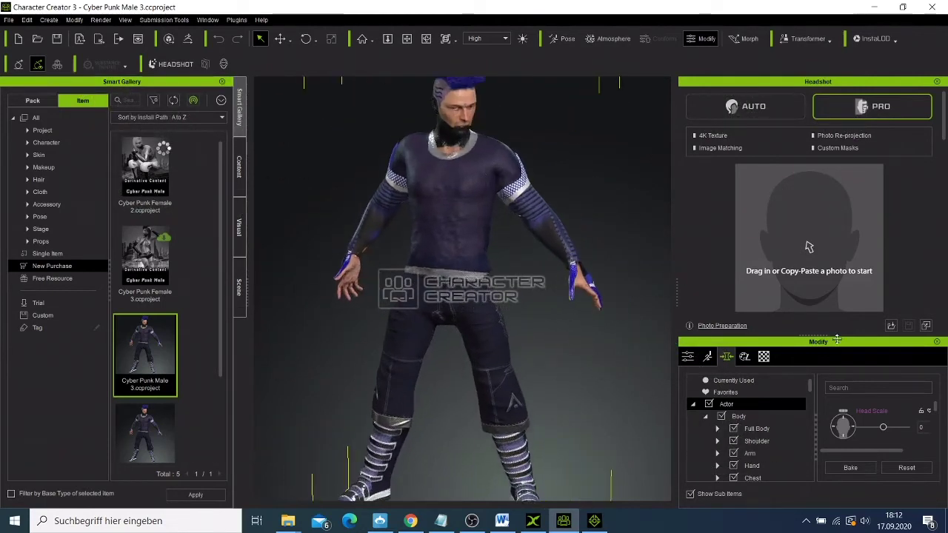
{"action": "left_click", "coordinate": [936, 82]}
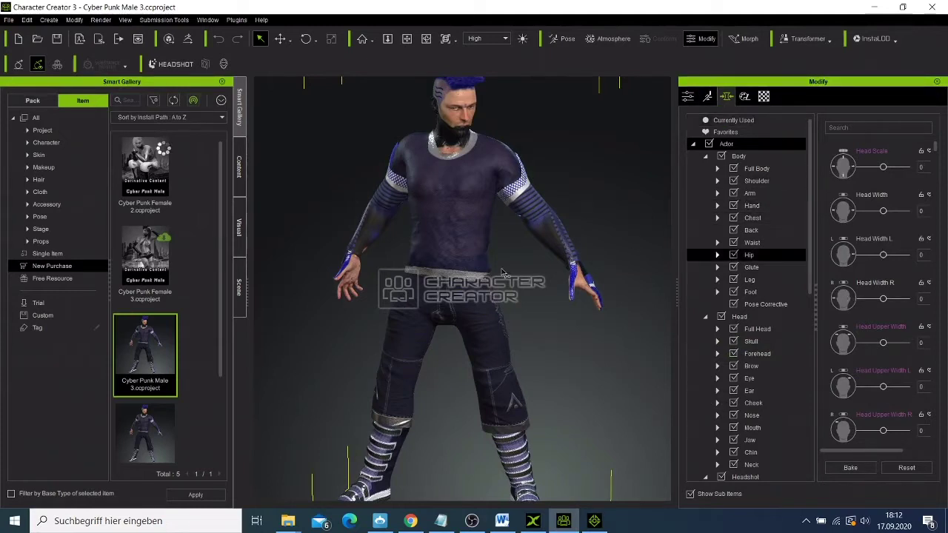
Fit the whole Cyber Punk Male 3 character, head to boots, into the viewport
{"action": "left_click", "coordinate": [426, 38]}
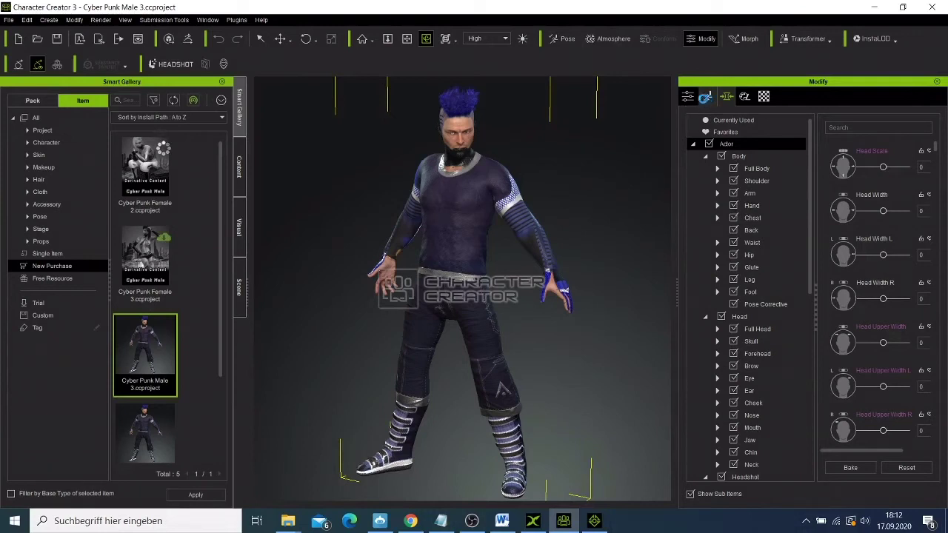
{"action": "left_click", "coordinate": [695, 101]}
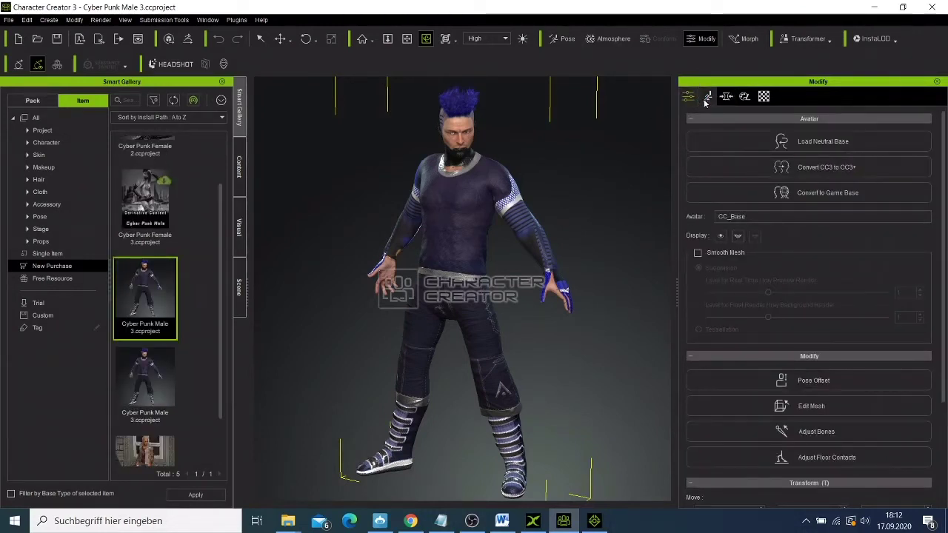
{"action": "left_click", "coordinate": [706, 103]}
{"action": "left_click", "coordinate": [692, 99]}
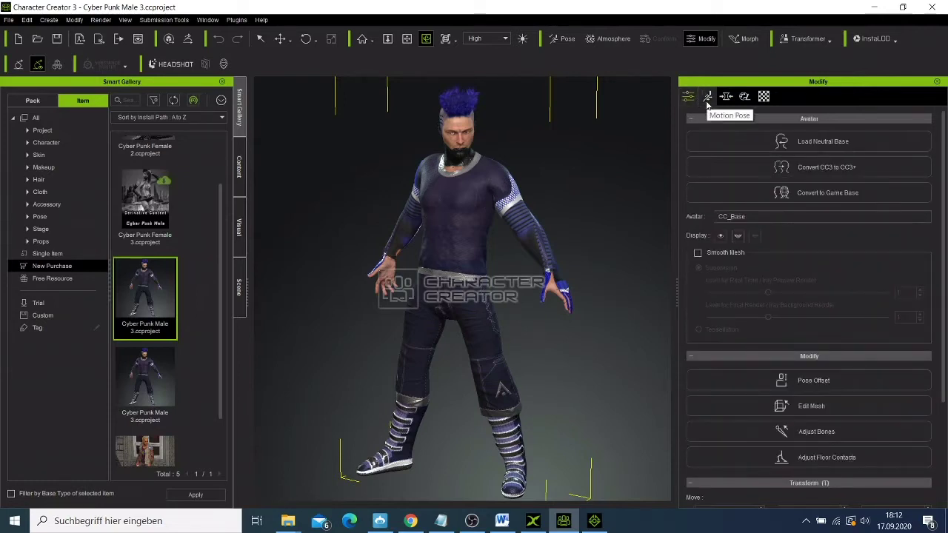
{"action": "left_click", "coordinate": [708, 99]}
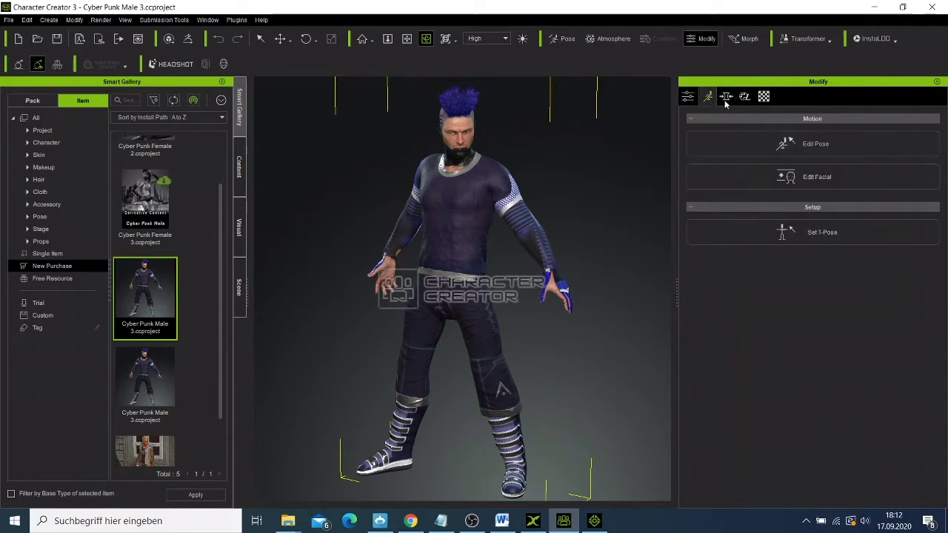
{"action": "left_click", "coordinate": [726, 97]}
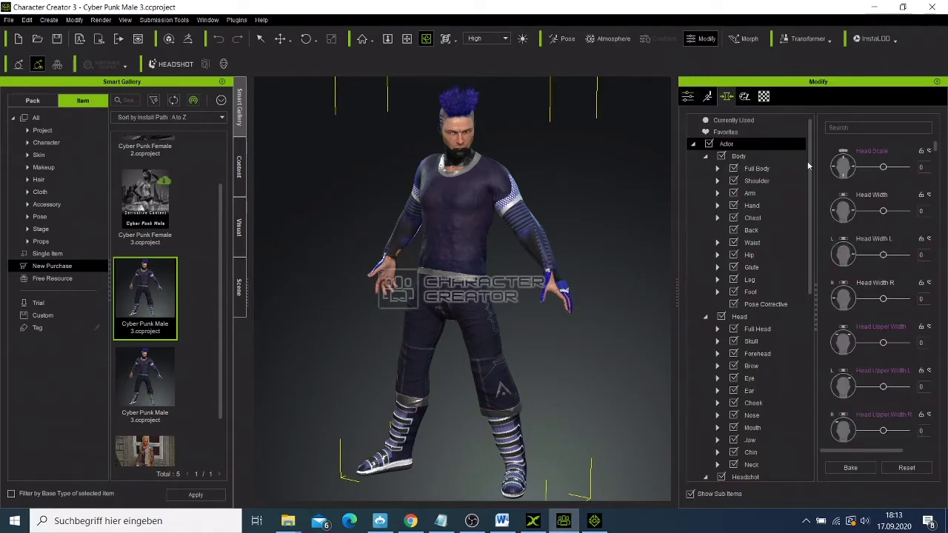
{"action": "scroll", "coordinate": [828, 301], "scroll_direction": "down", "scroll_amount": 6}
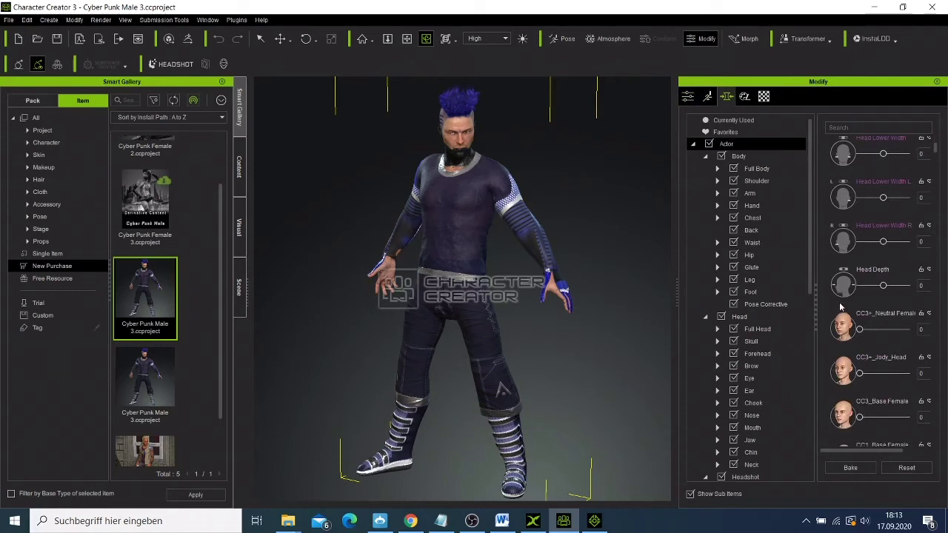
{"action": "scroll", "coordinate": [828, 302], "scroll_direction": "down", "scroll_amount": 2}
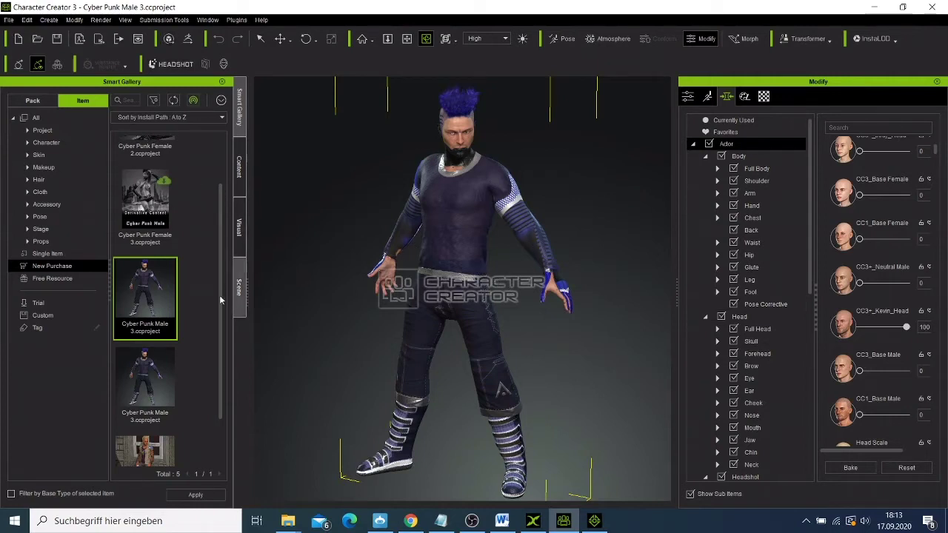
{"action": "scroll", "coordinate": [205, 300], "scroll_direction": "down", "scroll_amount": 1}
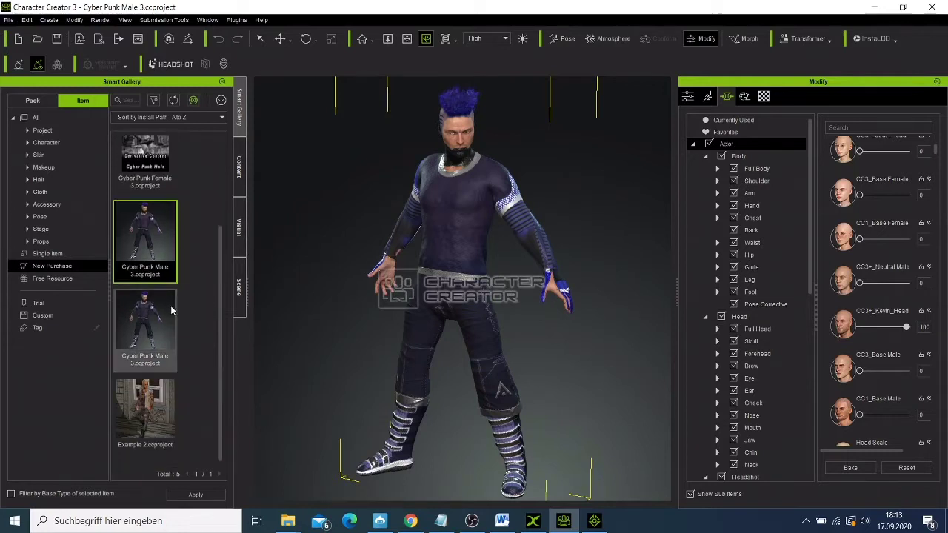
{"action": "scroll", "coordinate": [171, 311], "scroll_direction": "up", "scroll_amount": 1}
Try File > Export > Send Character to iClone, which brings up the trial-content warning
{"action": "left_click", "coordinate": [9, 20]}
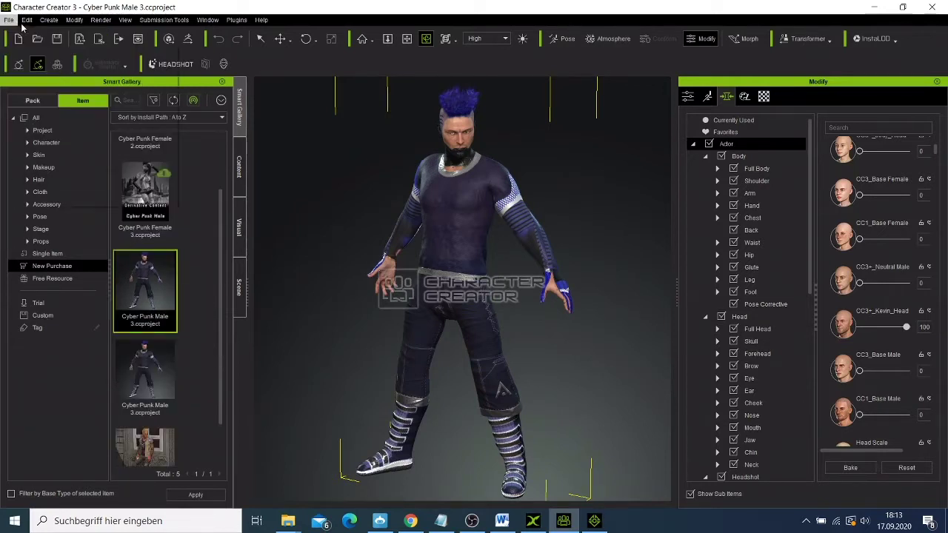
{"action": "left_click", "coordinate": [9, 20]}
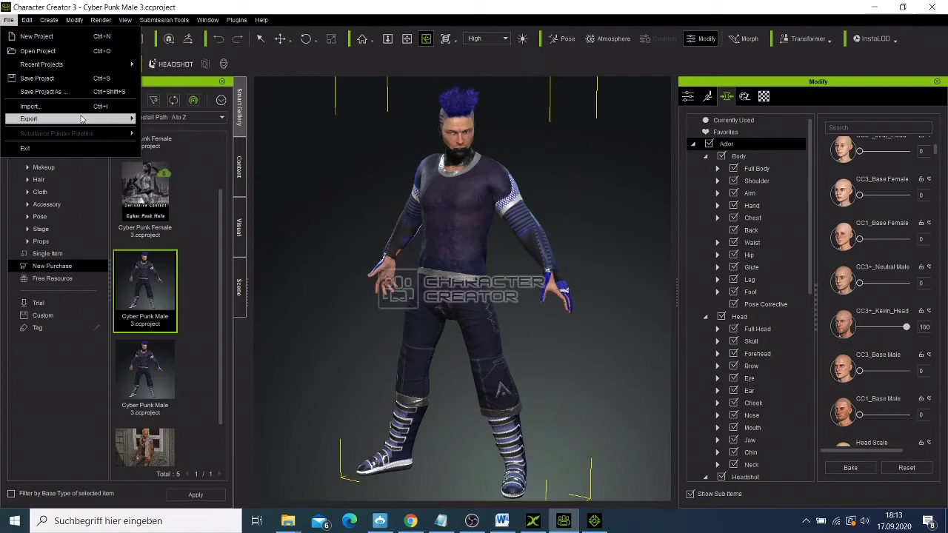
{"action": "mouse_move", "coordinate": [84, 118]}
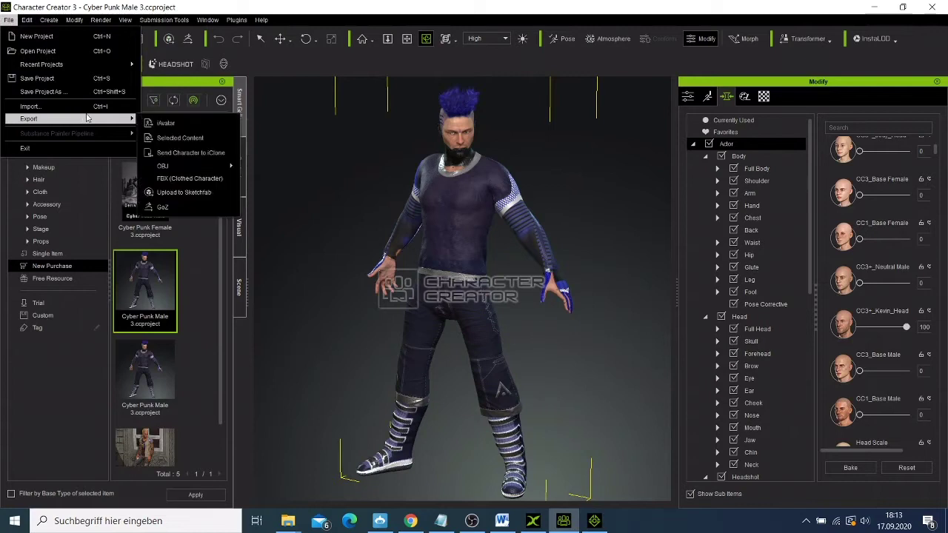
{"action": "left_click", "coordinate": [191, 152]}
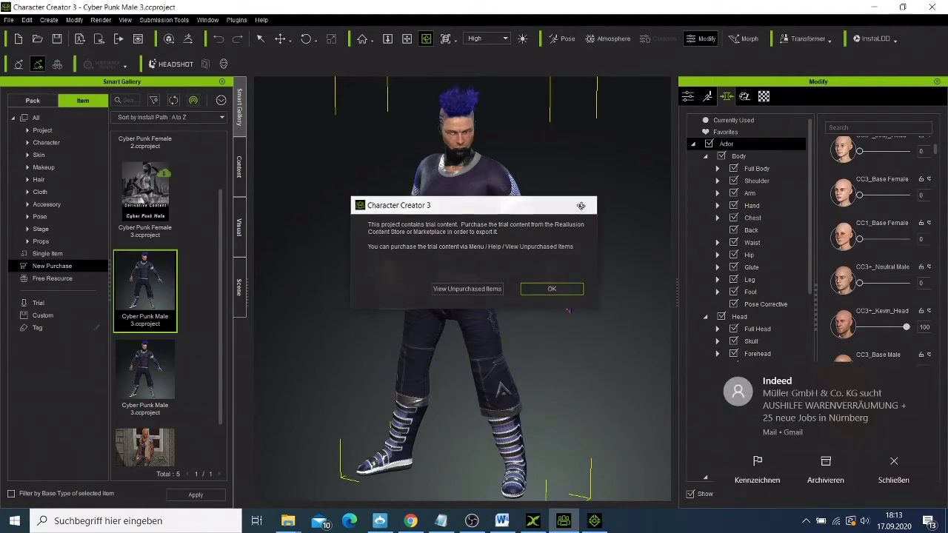
Dismiss the trial-content warning and select the base avatar's underwear bottoms
{"action": "left_click", "coordinate": [587, 207]}
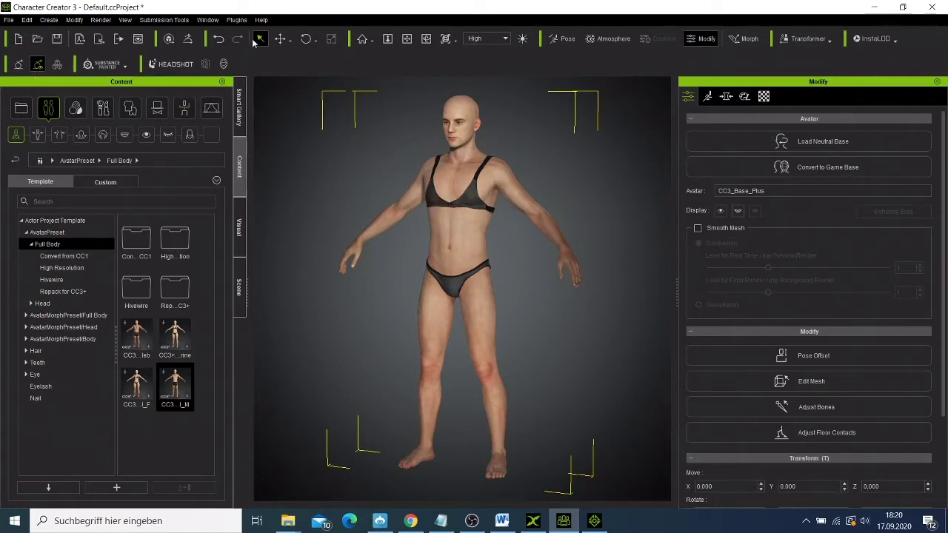
{"action": "left_click", "coordinate": [448, 283]}
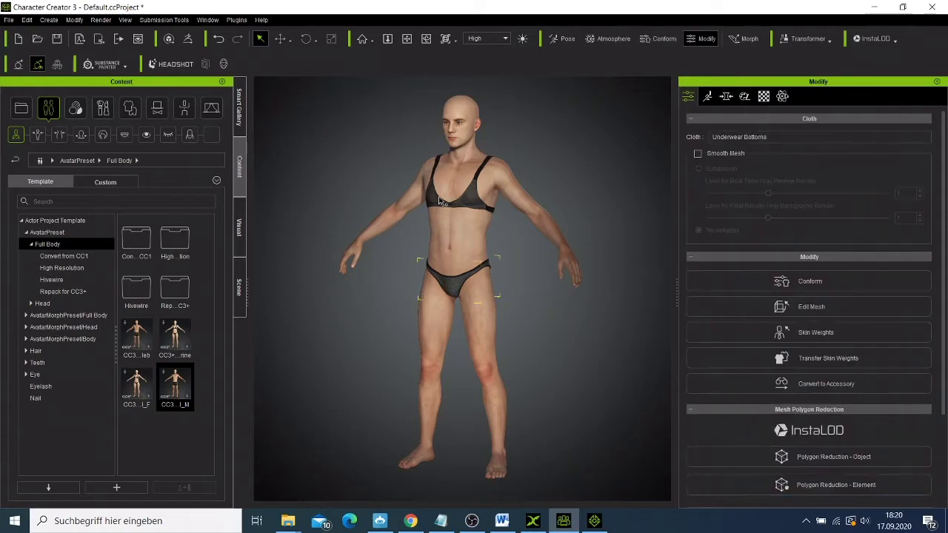
{"action": "left_click", "coordinate": [435, 198]}
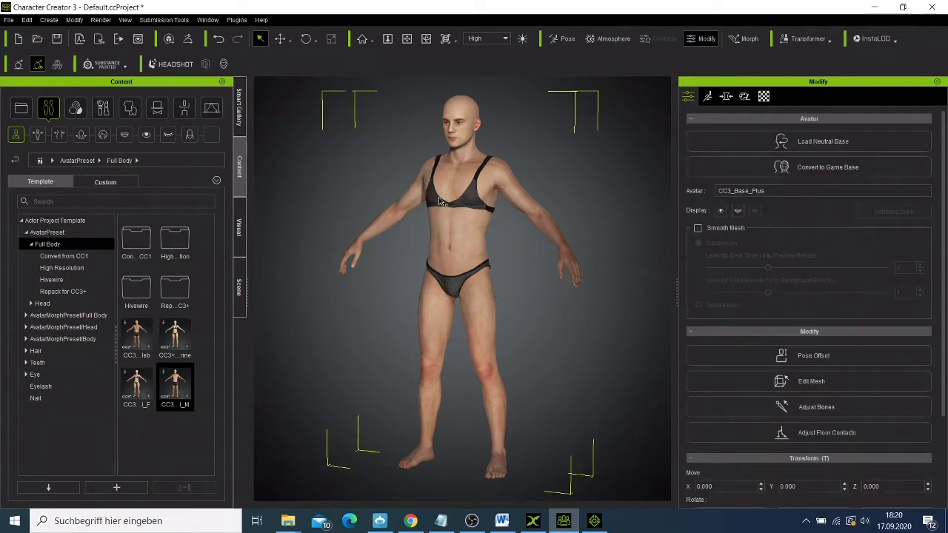
{"action": "left_click", "coordinate": [468, 207]}
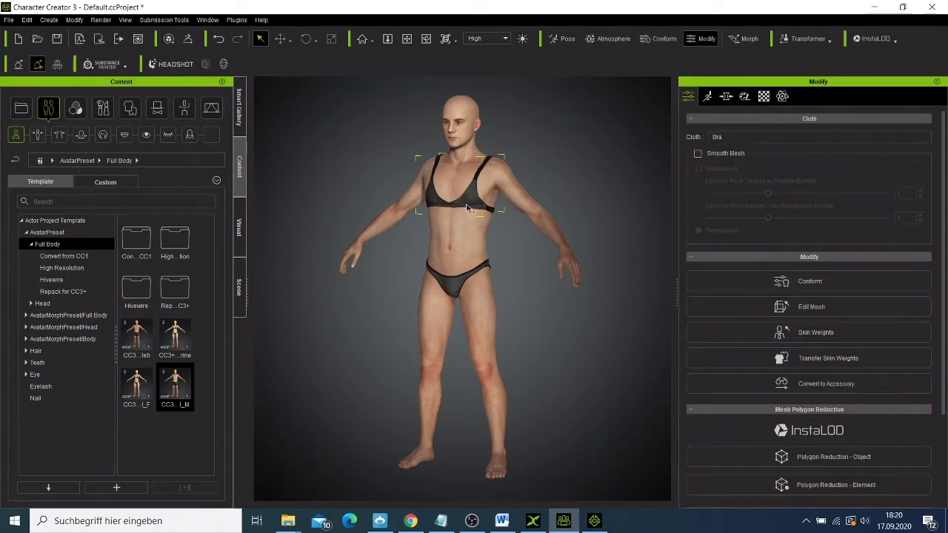
Delete the underwear bottoms from the CC3_Base_Plus avatar using the Edit menu
{"action": "left_click", "coordinate": [27, 19]}
{"action": "left_click", "coordinate": [72, 64]}
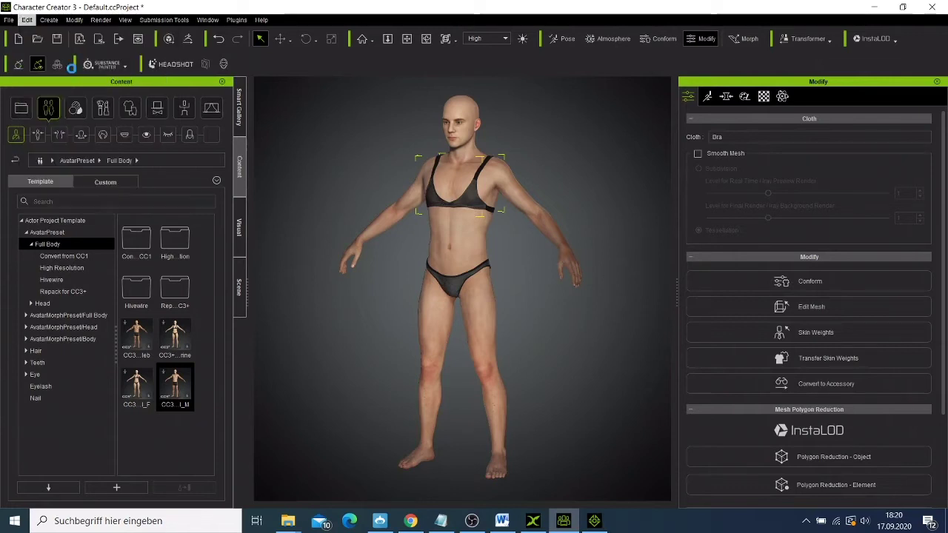
{"action": "left_click", "coordinate": [447, 285]}
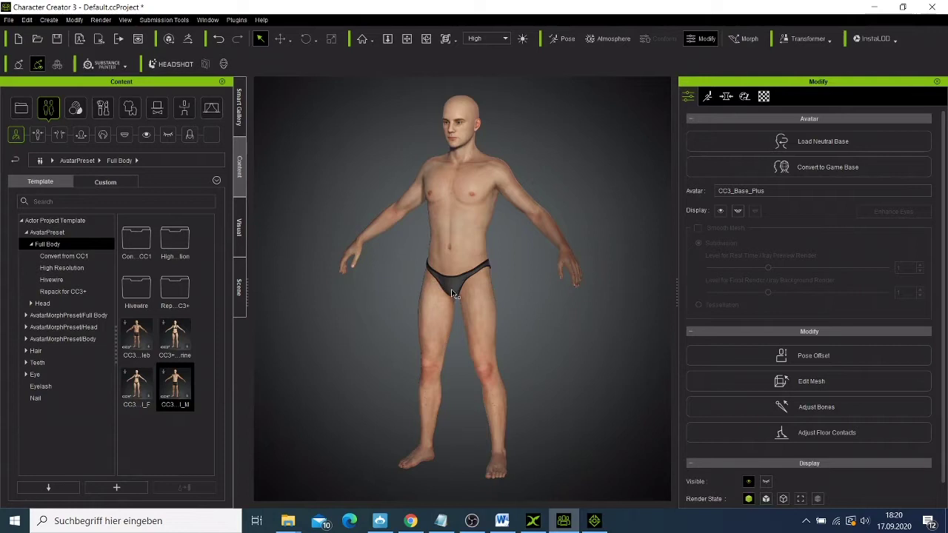
{"action": "left_click", "coordinate": [481, 275]}
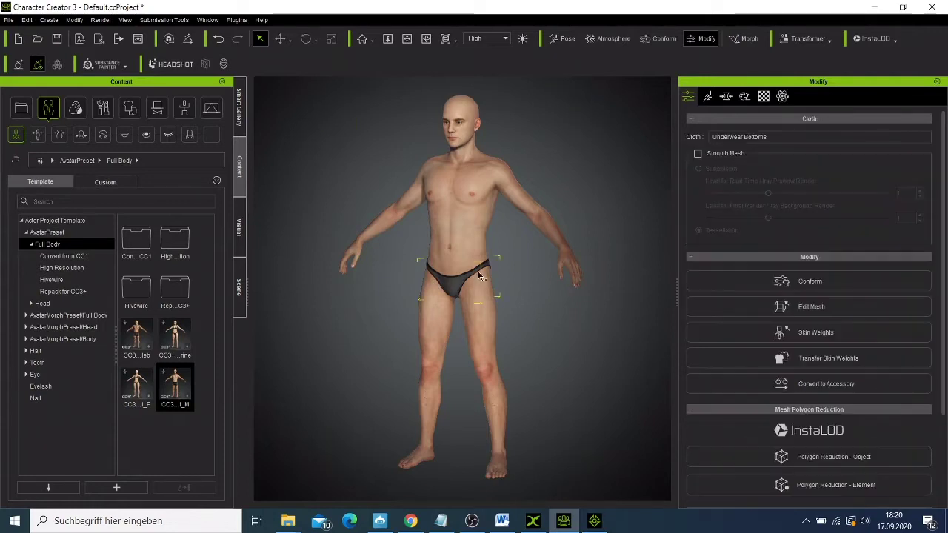
{"action": "left_click", "coordinate": [26, 20]}
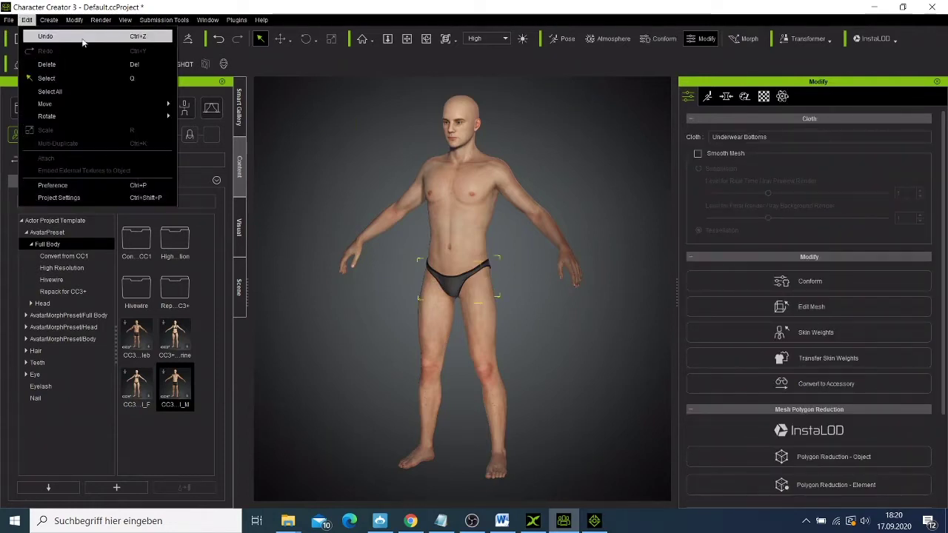
{"action": "left_click", "coordinate": [93, 66]}
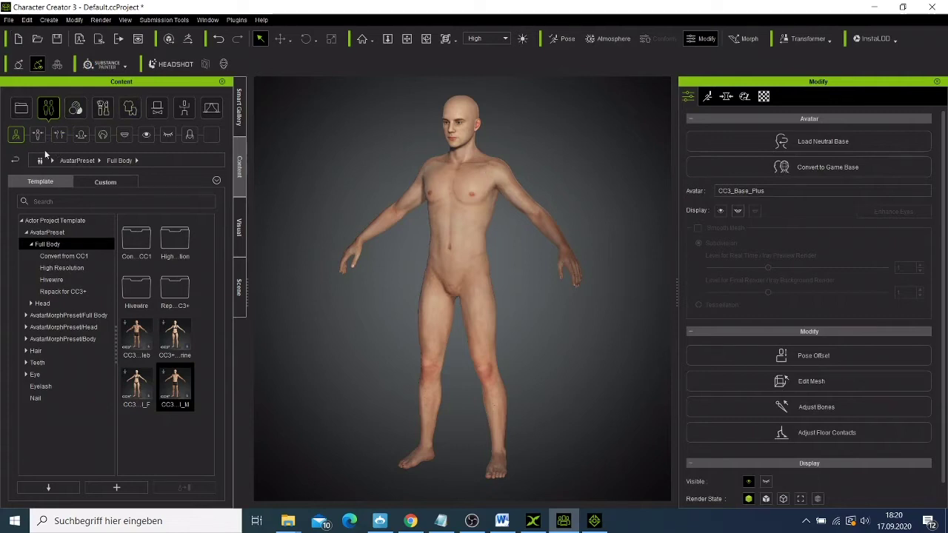
From the Cloth Template library, put Boxers_B underwear and Jeans_A pants on the avatar
{"action": "left_click", "coordinate": [126, 109]}
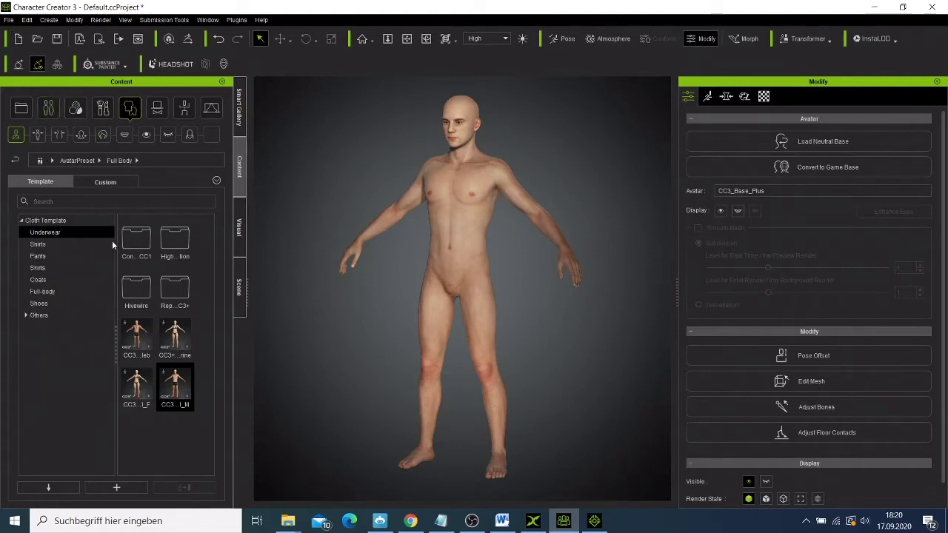
{"action": "left_click", "coordinate": [44, 258]}
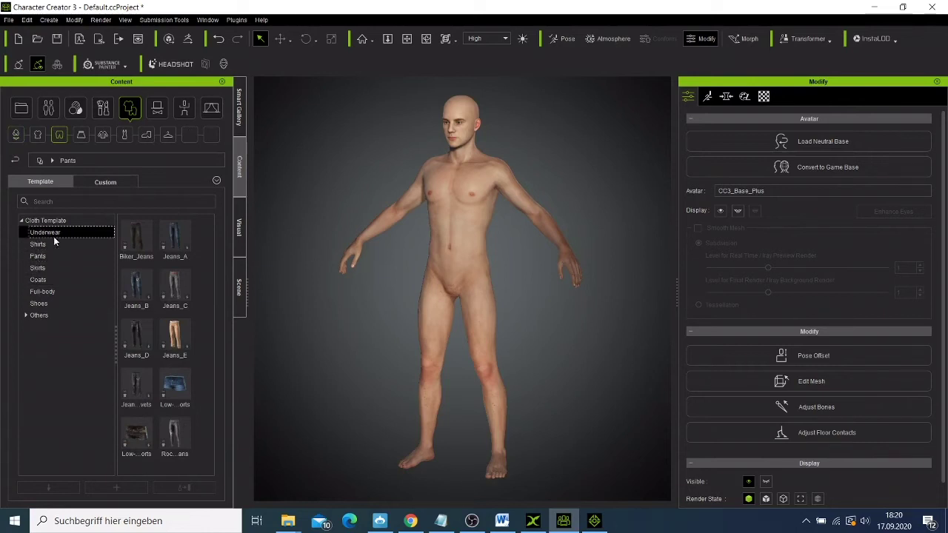
{"action": "left_click", "coordinate": [54, 236]}
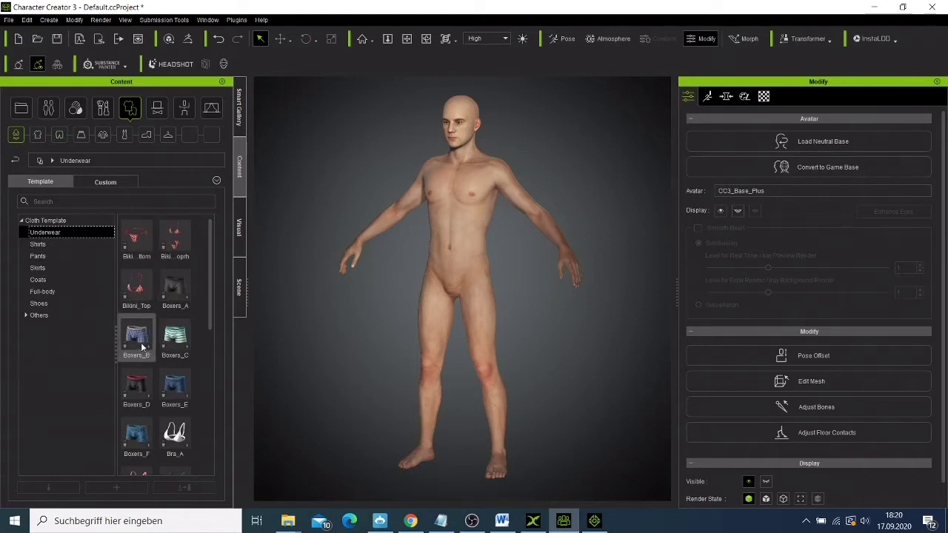
{"action": "double_click", "coordinate": [138, 348]}
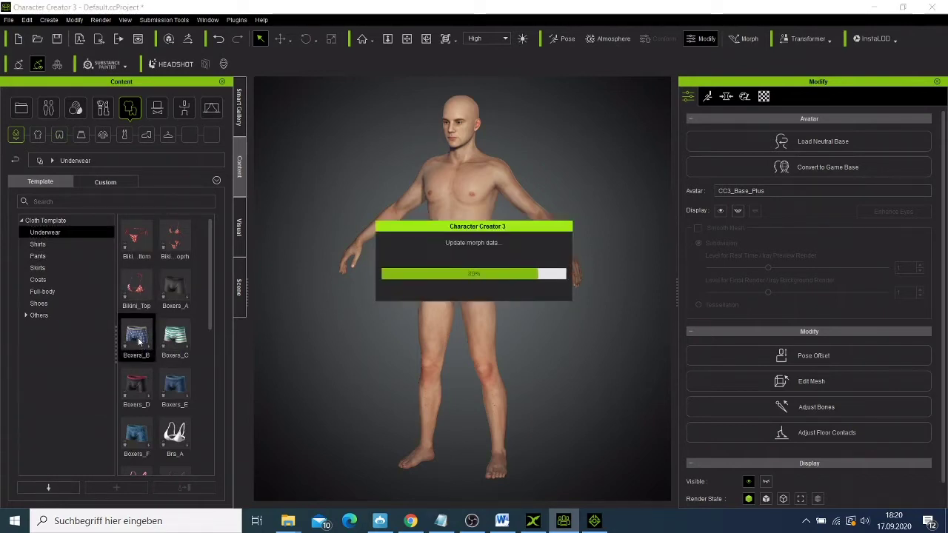
{"action": "left_click", "coordinate": [59, 257]}
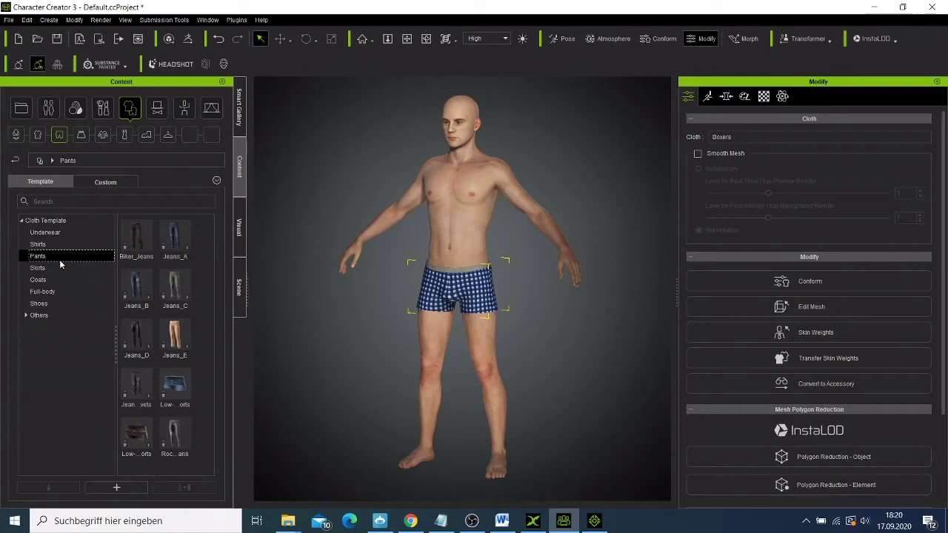
{"action": "double_click", "coordinate": [173, 249]}
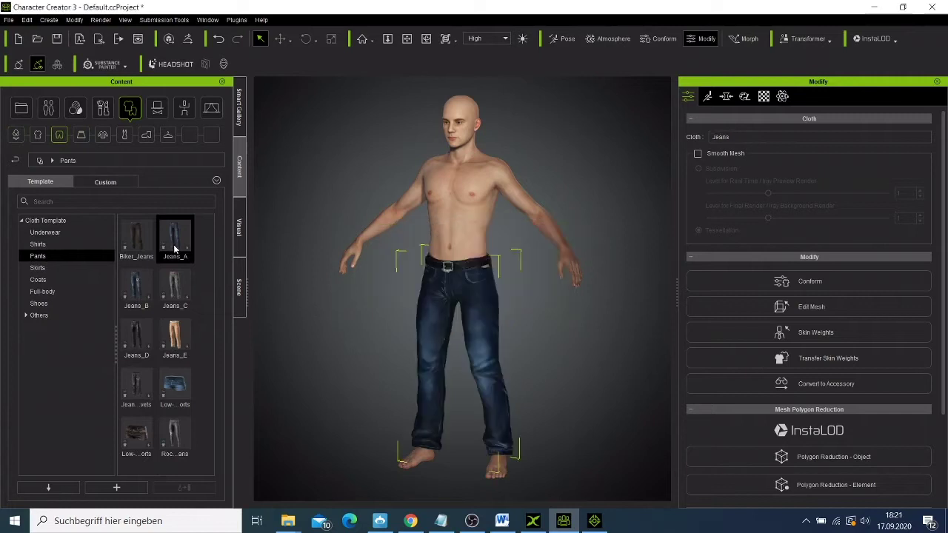
Add the Plaid_Punk_Shirt from Shirts and Boots_A from Shoes to the avatar
{"action": "left_click", "coordinate": [52, 246]}
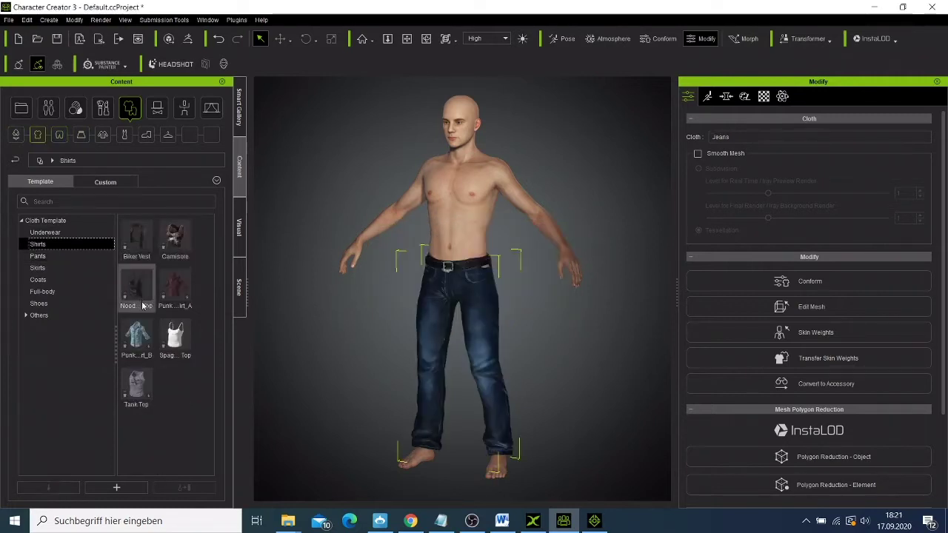
{"action": "double_click", "coordinate": [141, 334]}
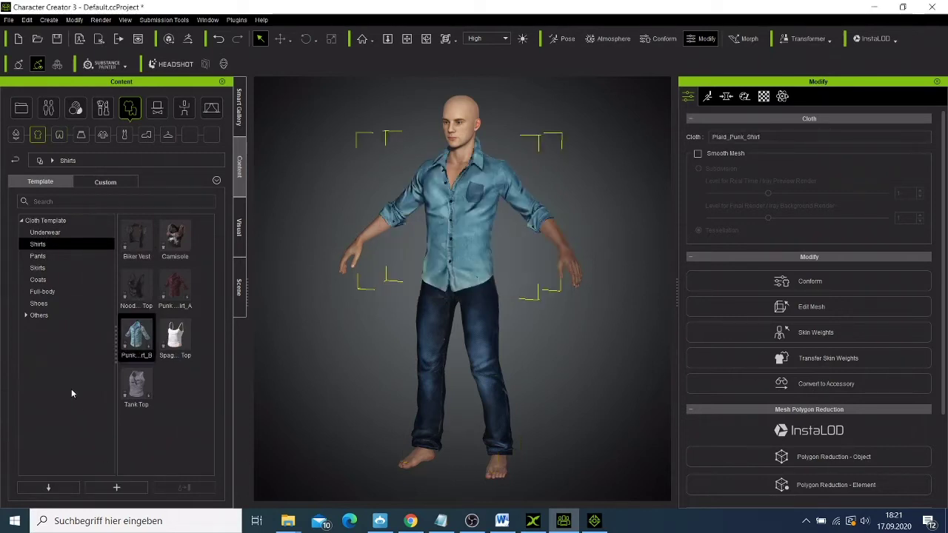
{"action": "left_click", "coordinate": [44, 304]}
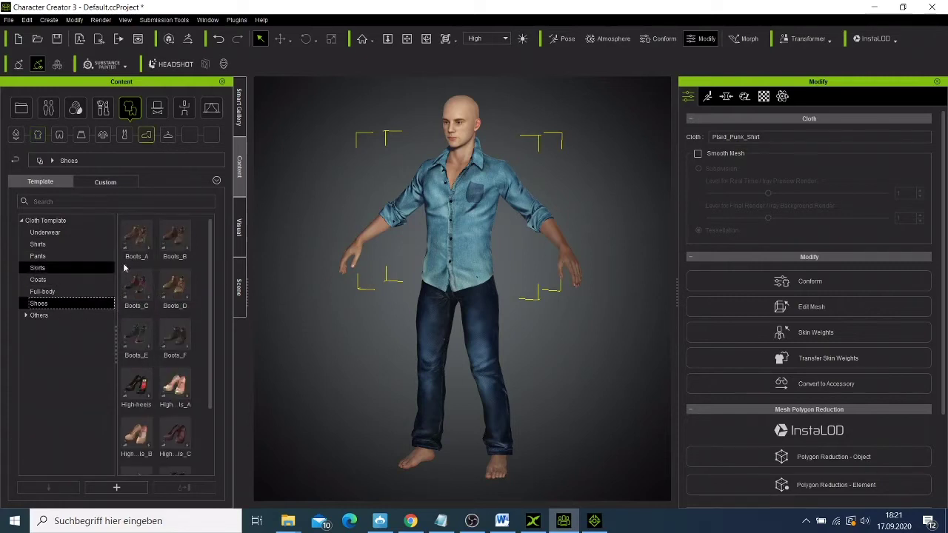
{"action": "double_click", "coordinate": [144, 245]}
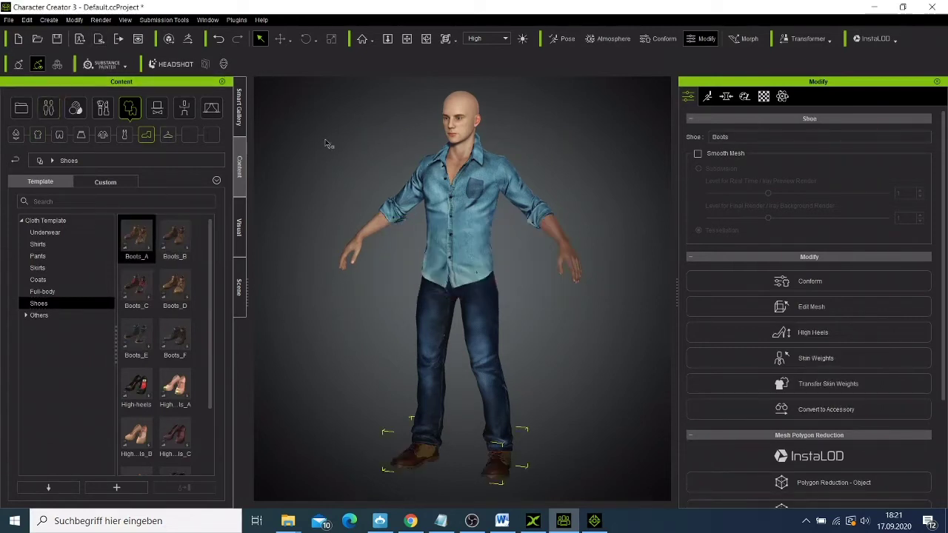
Open the 2_Male Pose collection in the Motion templates and try the sitting-on-stool pose
{"action": "left_click", "coordinate": [425, 38]}
{"action": "left_click_drag", "start_coordinate": [425, 321], "coordinate": [402, 357]}
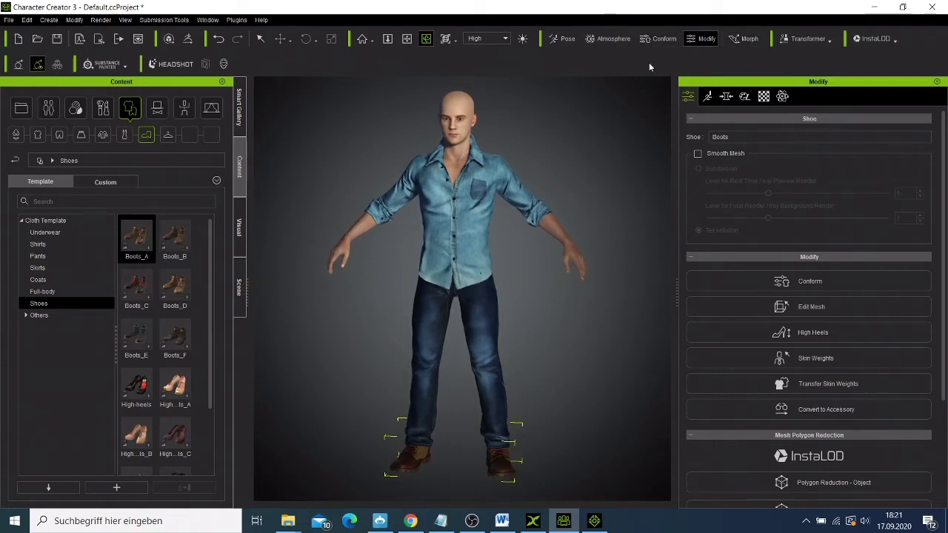
{"action": "left_click", "coordinate": [563, 39]}
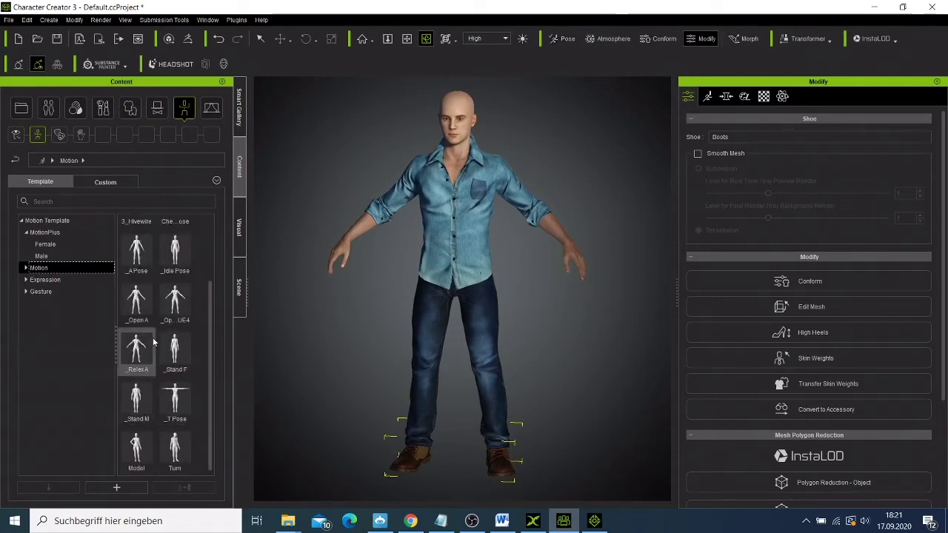
{"action": "scroll", "coordinate": [172, 296], "scroll_direction": "up", "scroll_amount": 2}
{"action": "double_click", "coordinate": [175, 240]}
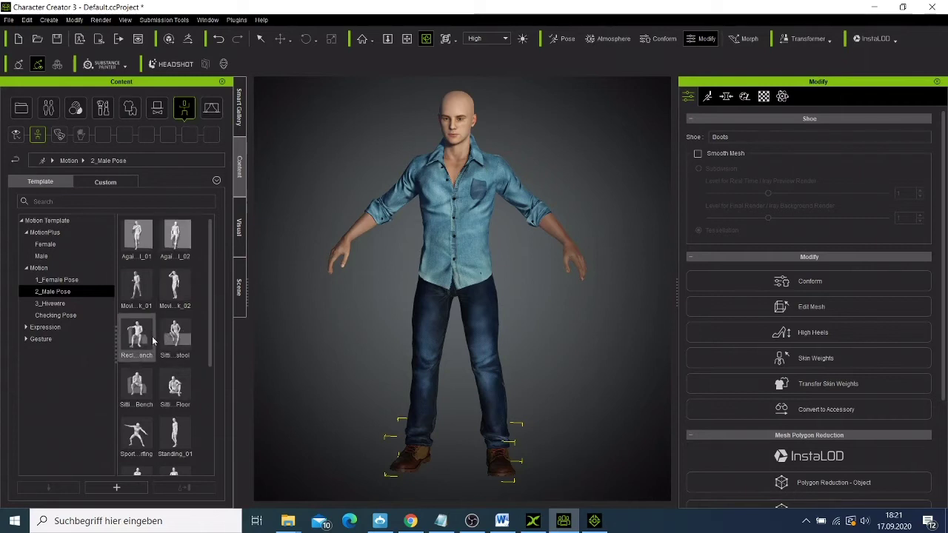
{"action": "double_click", "coordinate": [168, 336]}
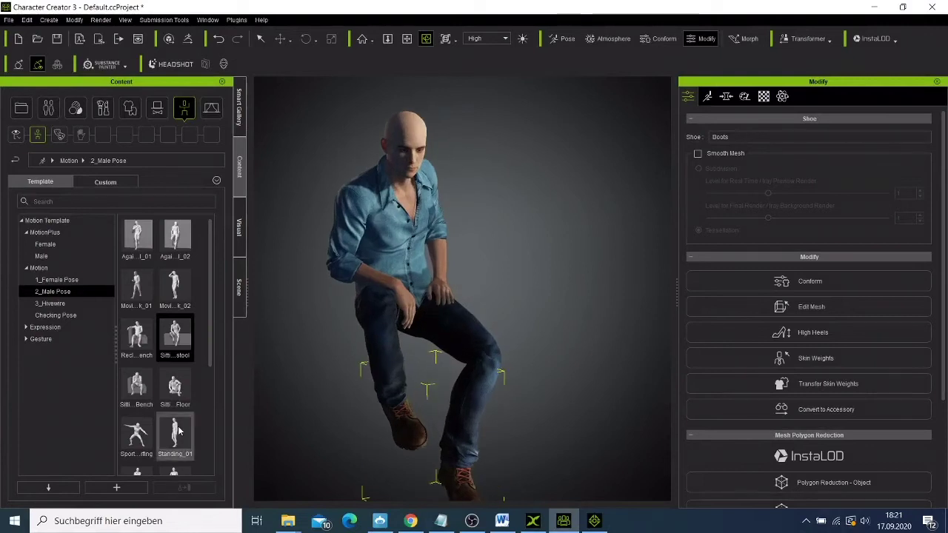
Try a walking pose, settle on the second Moving pose, and view the character from the front
{"action": "scroll", "coordinate": [178, 431], "scroll_direction": "down", "scroll_amount": 5}
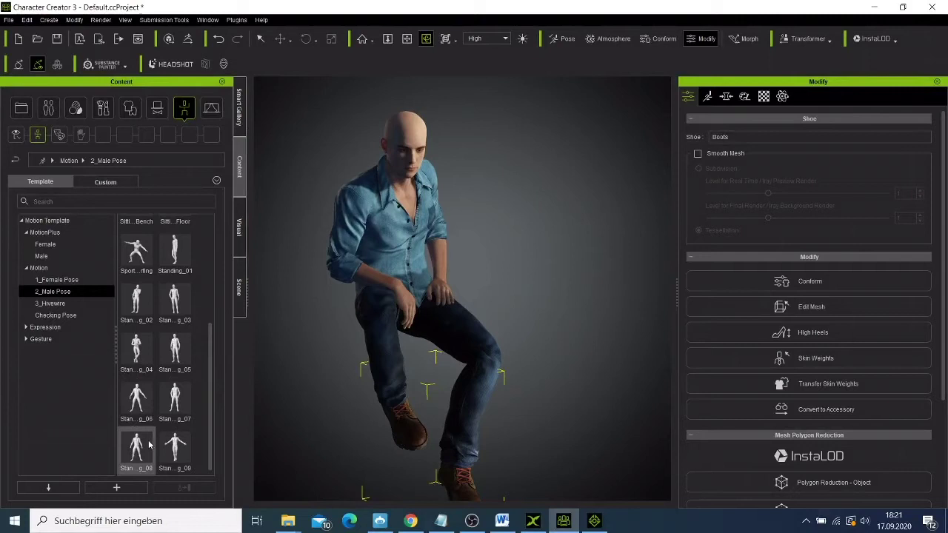
{"action": "scroll", "coordinate": [152, 415], "scroll_direction": "up", "scroll_amount": 5}
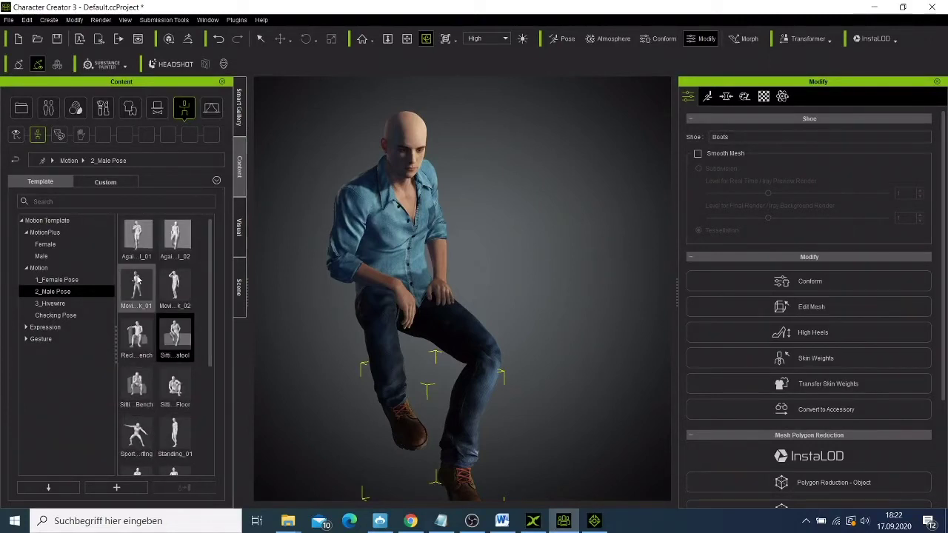
{"action": "double_click", "coordinate": [136, 278]}
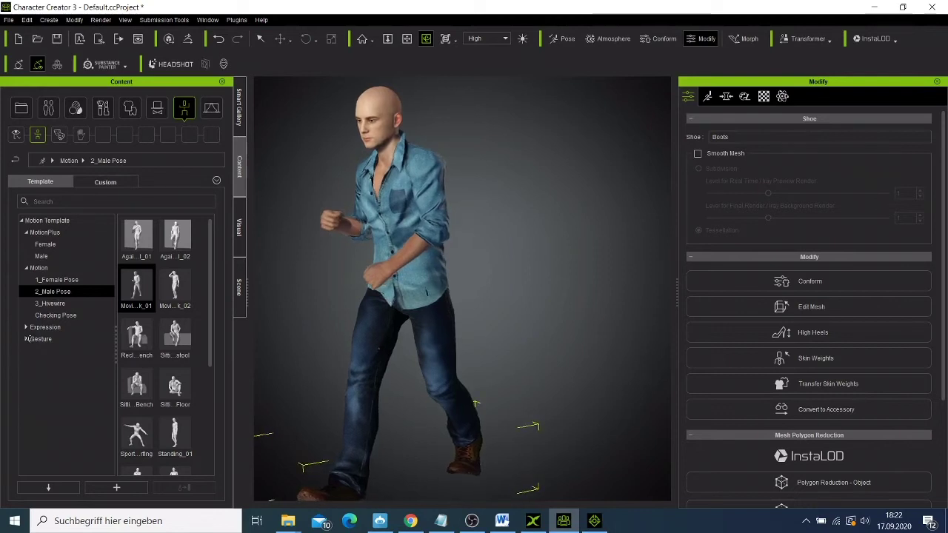
{"action": "double_click", "coordinate": [175, 292]}
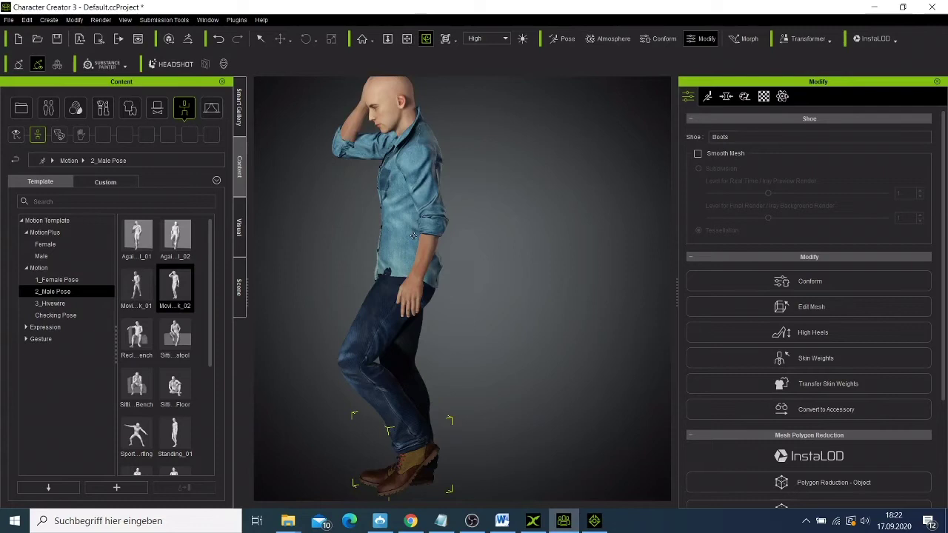
{"action": "right_click_drag", "start_coordinate": [373, 345], "coordinate": [603, 314]}
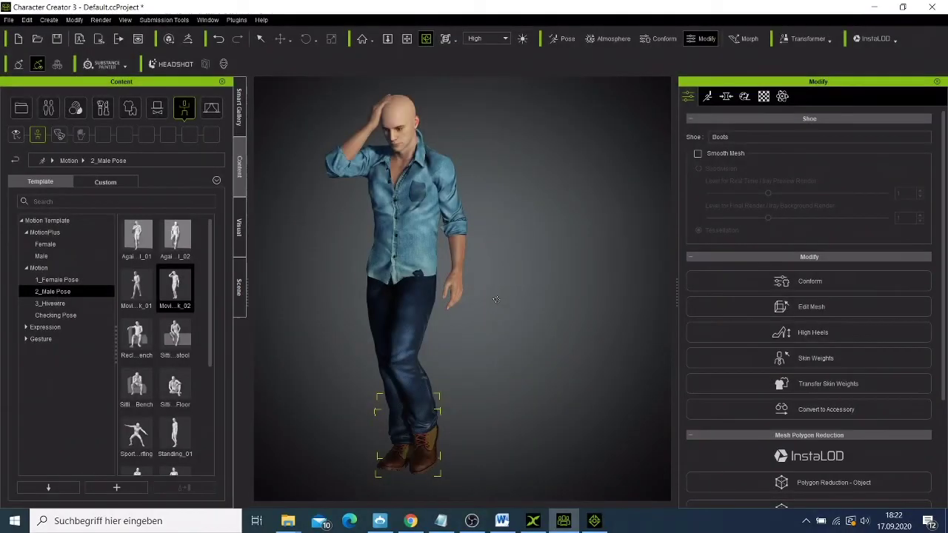
Send the posed character to iClone 7 via File > Export, then minimize Character Creator
{"action": "left_click", "coordinate": [9, 19]}
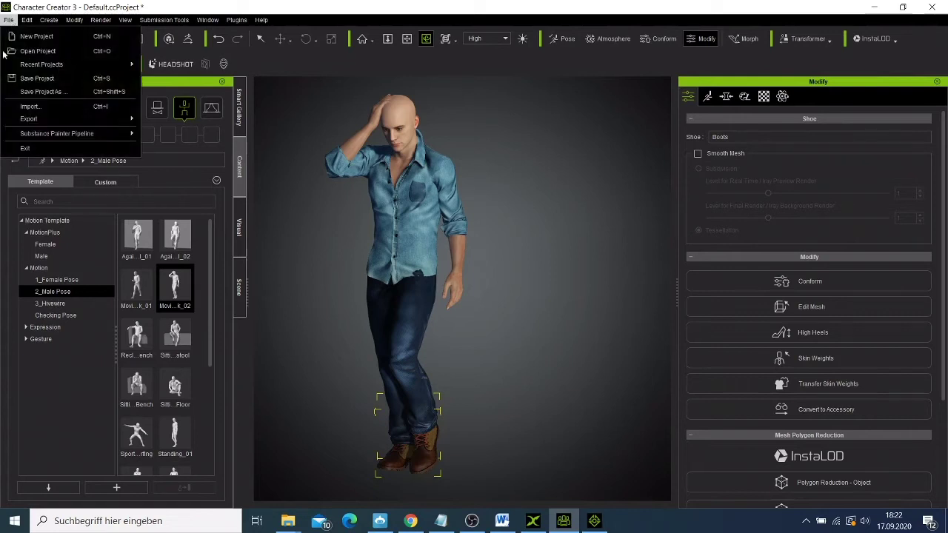
{"action": "mouse_move", "coordinate": [117, 119]}
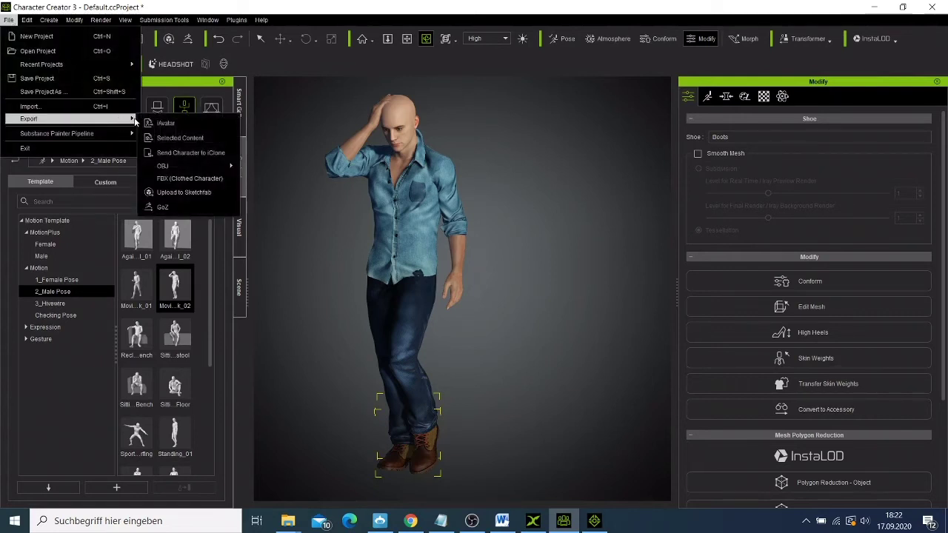
{"action": "left_click", "coordinate": [191, 152]}
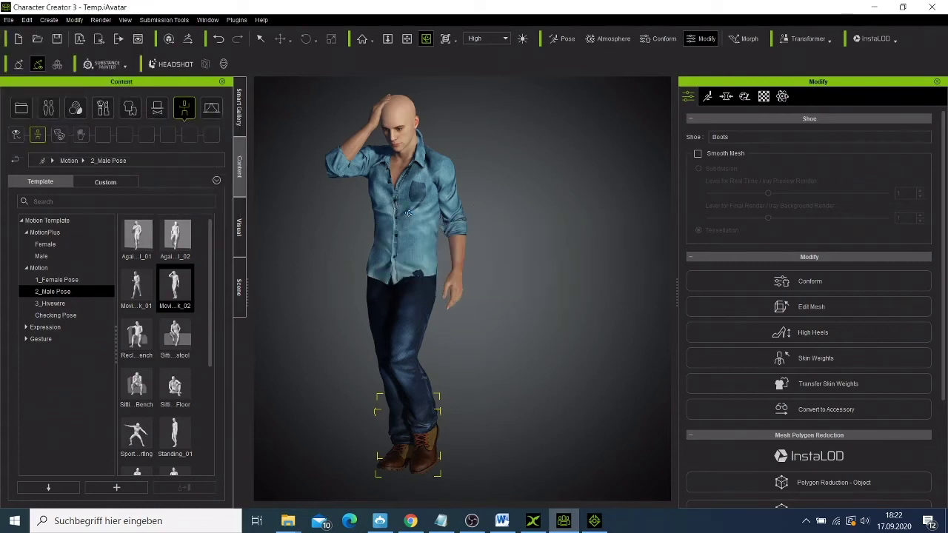
{"action": "left_click", "coordinate": [874, 7]}
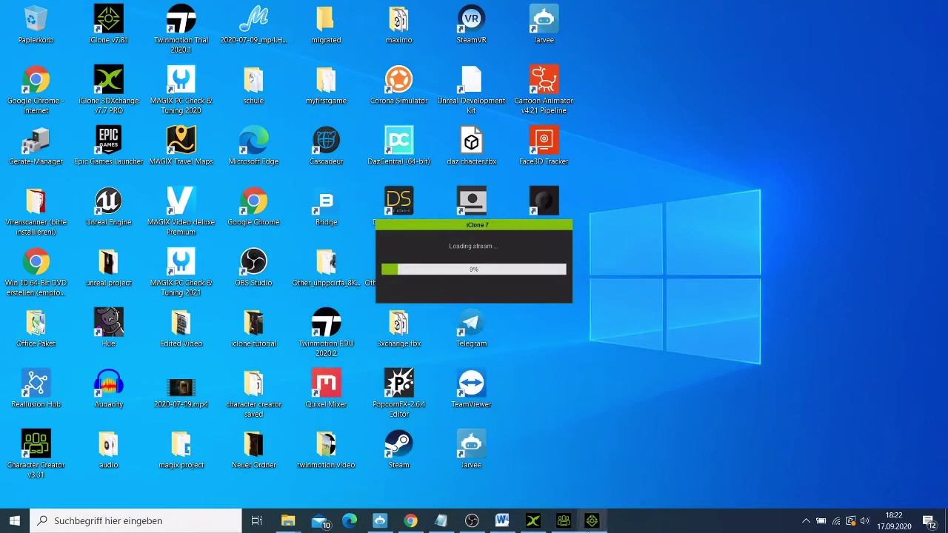
Bring iClone 7 forward and let the character stream finish loading into DefProject
{"action": "left_click", "coordinate": [593, 521]}
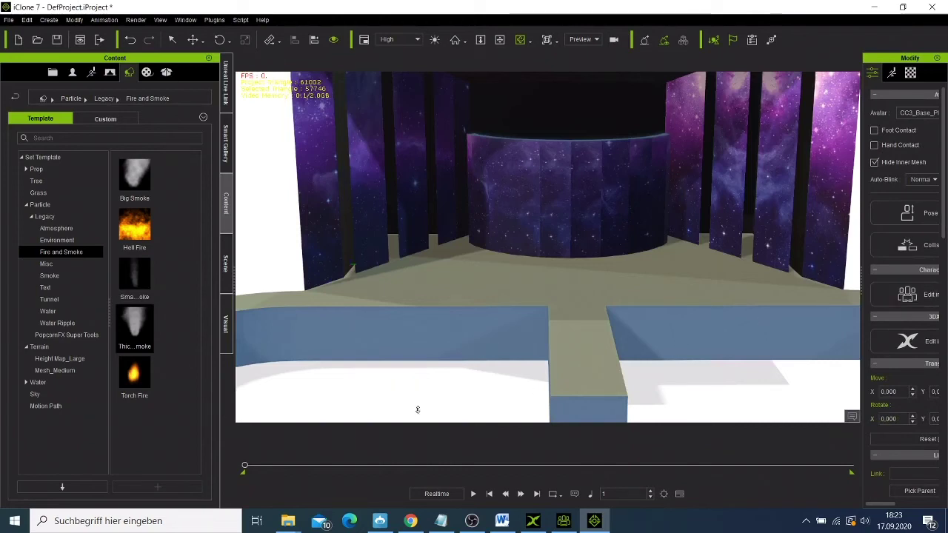
Move the CC3_Base_Plus avatar from beside the logo onto the stage's left side with Transform > Move
{"action": "scroll", "coordinate": [434, 366], "scroll_direction": "down", "scroll_amount": 6}
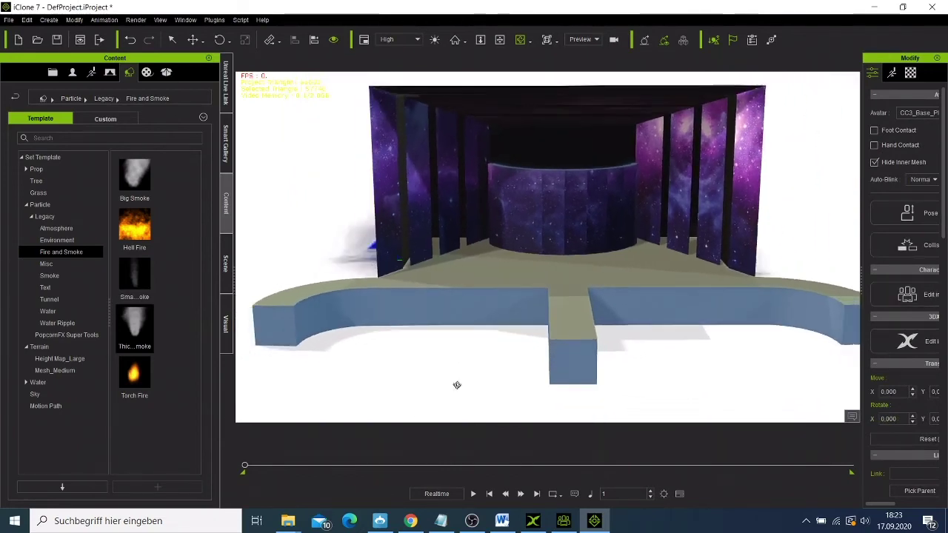
{"action": "scroll", "coordinate": [456, 377], "scroll_direction": "down", "scroll_amount": 5}
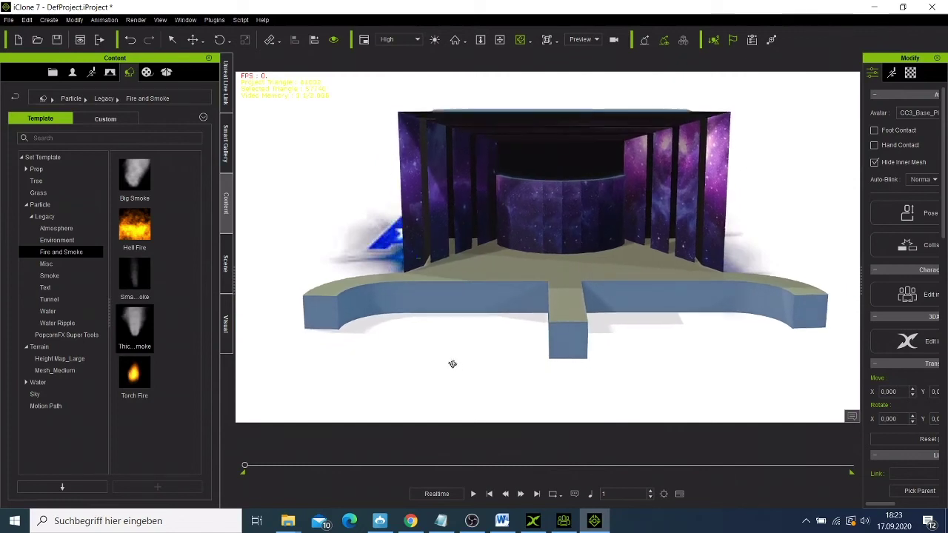
{"action": "scroll", "coordinate": [454, 363], "scroll_direction": "down", "scroll_amount": 4}
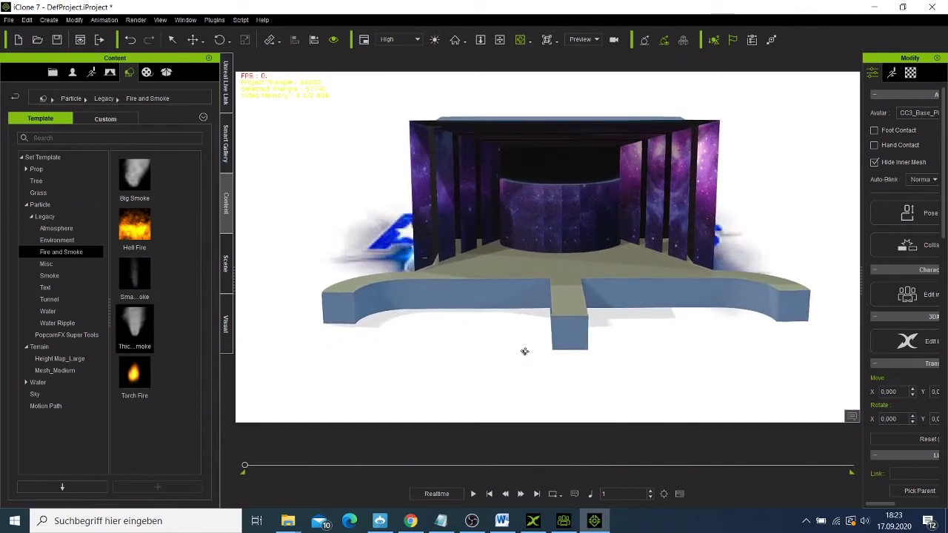
{"action": "right_click_drag", "start_coordinate": [524, 351], "coordinate": [601, 322]}
{"action": "right_click_drag", "start_coordinate": [519, 289], "coordinate": [510, 287]}
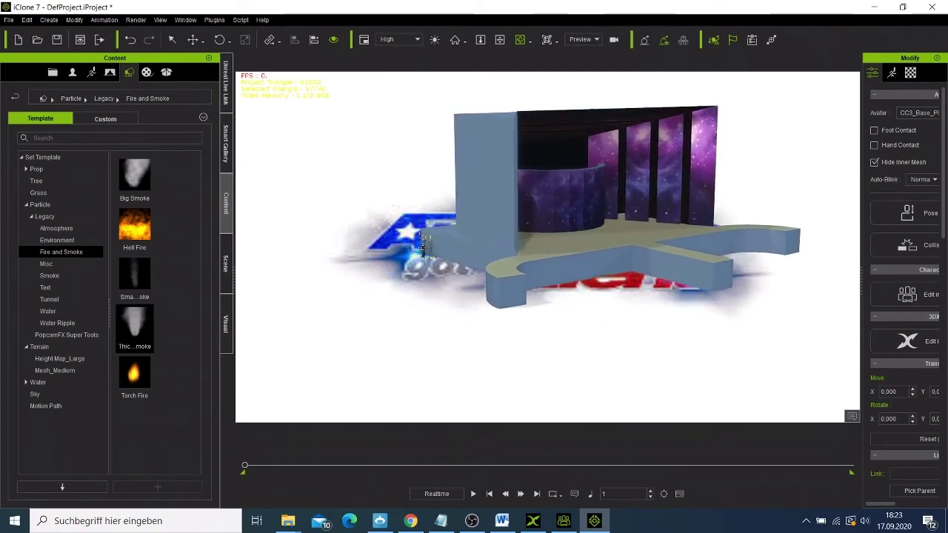
{"action": "right_click_drag", "start_coordinate": [419, 246], "coordinate": [435, 253]}
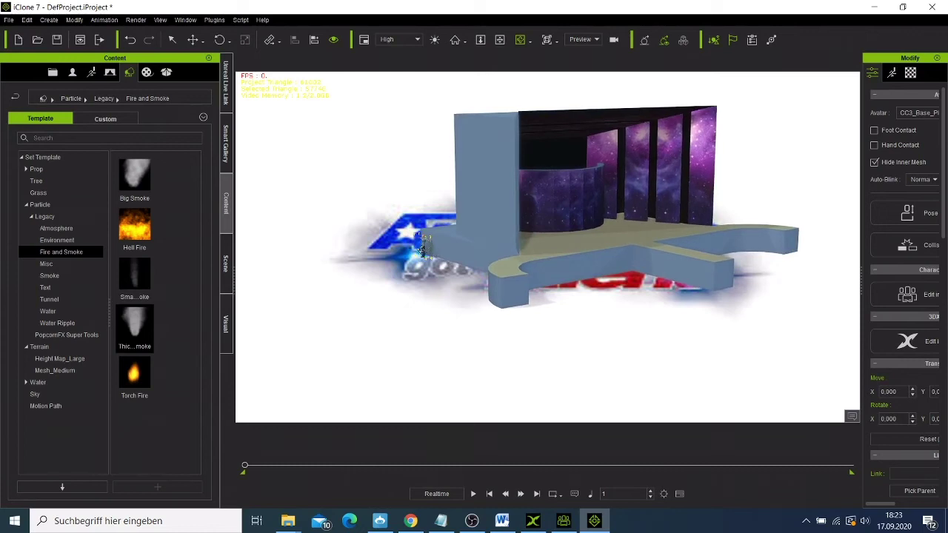
{"action": "right_click", "coordinate": [420, 249]}
{"action": "mouse_move", "coordinate": [467, 261]}
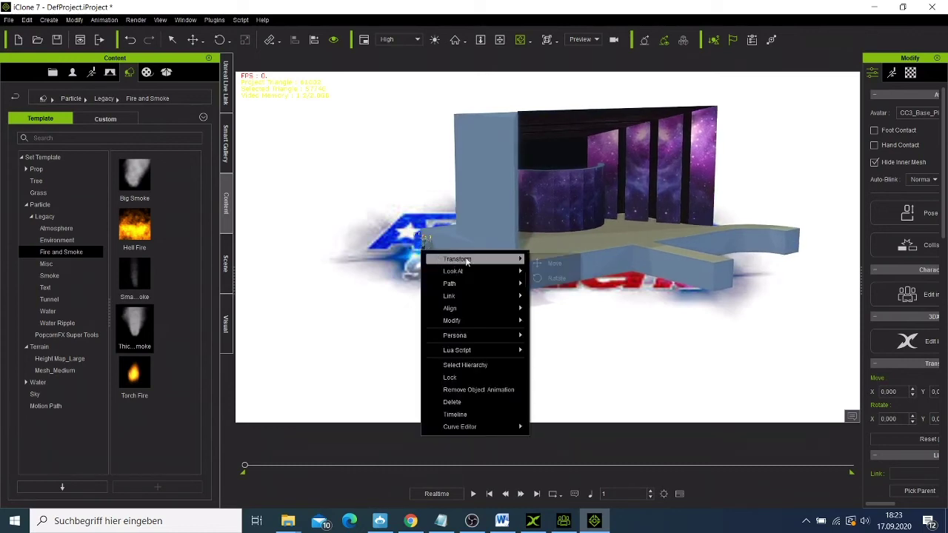
{"action": "left_click", "coordinate": [560, 264]}
{"action": "left_click_drag", "start_coordinate": [435, 241], "coordinate": [609, 223]}
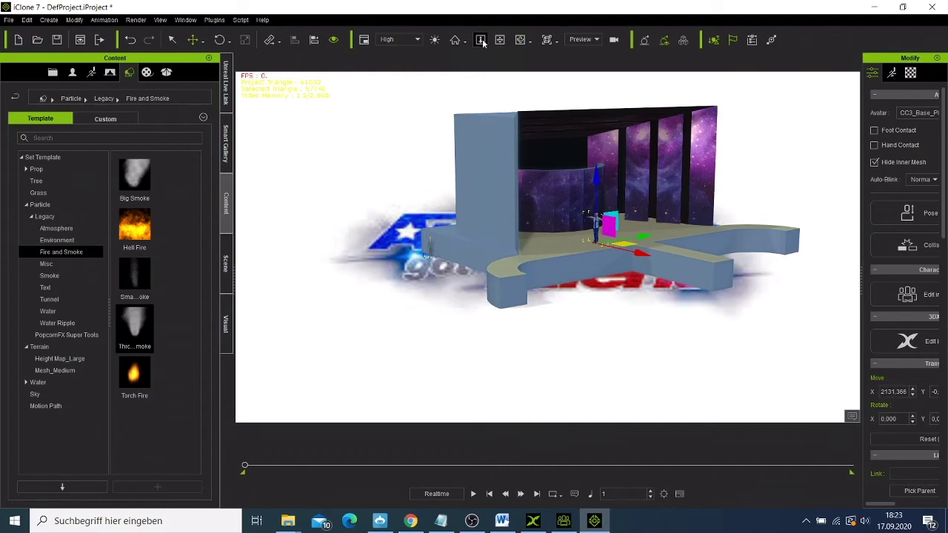
Deselect the avatar and return the camera to a frontal view of the stage
{"action": "left_click", "coordinate": [519, 39]}
{"action": "mouse_move", "coordinate": [632, 360]}
{"action": "left_mouse_down"}
{"action": "mouse_move", "coordinate": [521, 343]}
{"action": "mouse_move", "coordinate": [633, 344]}
{"action": "left_mouse_up"}
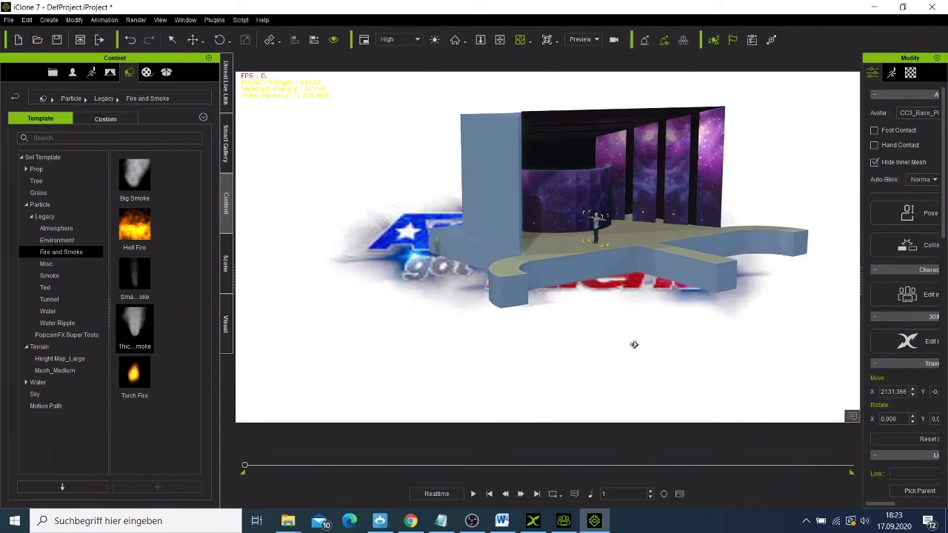
{"action": "left_click", "coordinate": [771, 179]}
{"action": "left_click_drag", "start_coordinate": [711, 326], "coordinate": [554, 323]}
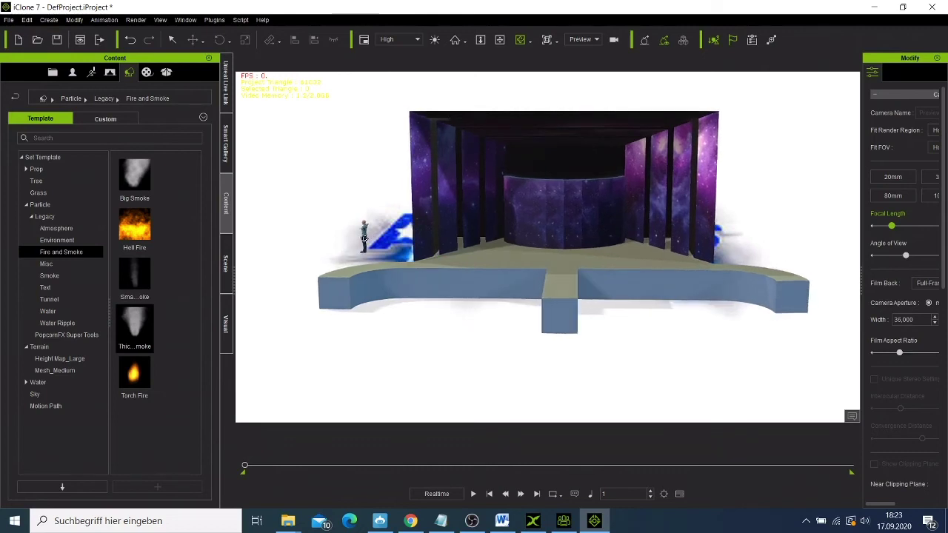
{"action": "left_click_drag", "start_coordinate": [364, 238], "coordinate": [362, 239]}
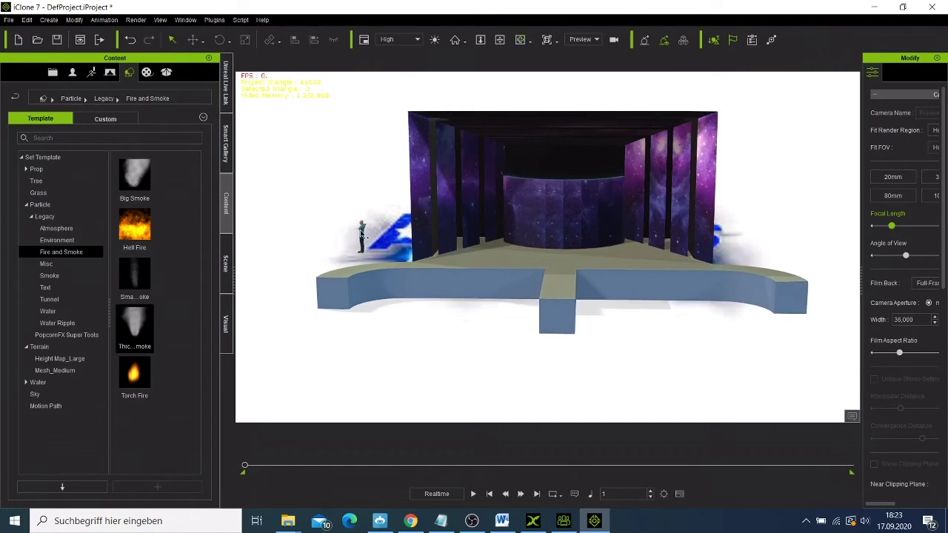
Move the bald avatar to the front centre of the stage at the start of the runway, then zoom in
{"action": "left_click", "coordinate": [360, 232]}
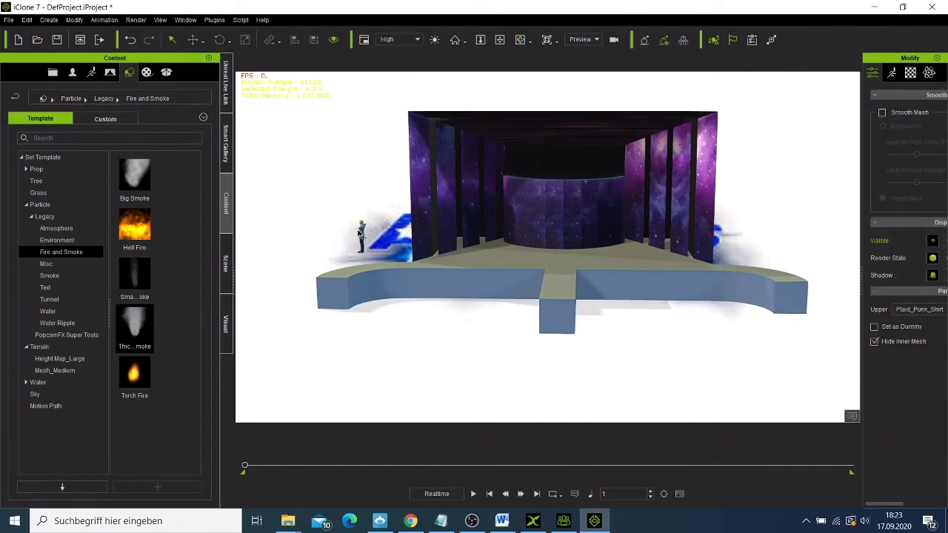
{"action": "right_click", "coordinate": [361, 233]}
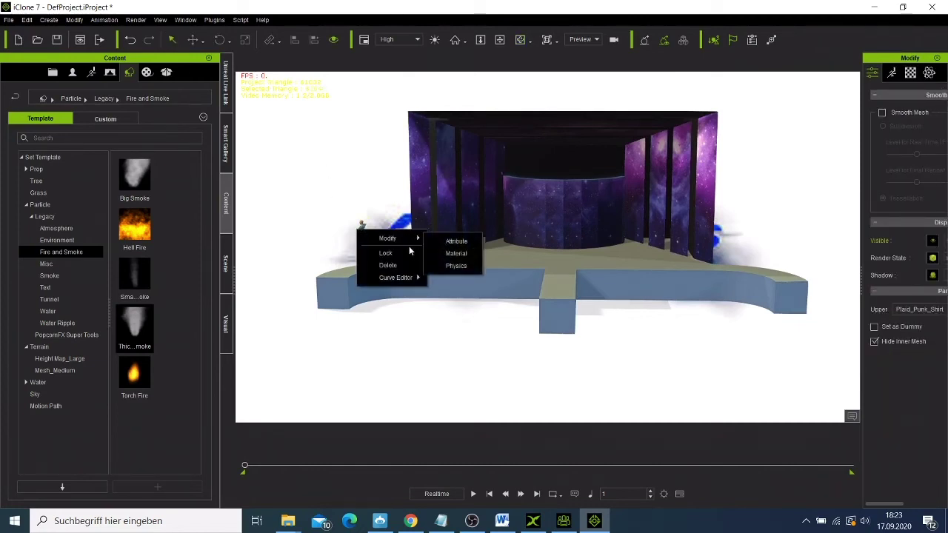
{"action": "left_click", "coordinate": [364, 232]}
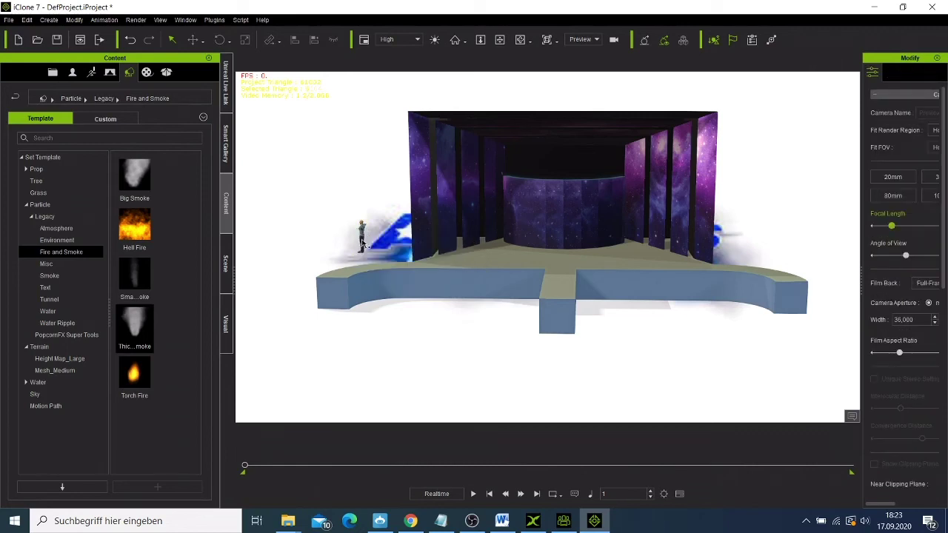
{"action": "right_click", "coordinate": [363, 244]}
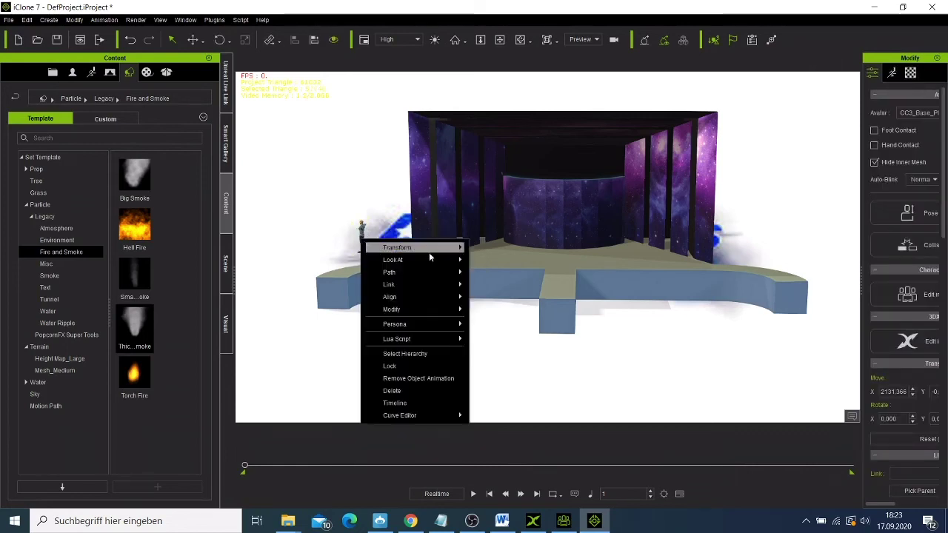
{"action": "mouse_move", "coordinate": [444, 249]}
{"action": "left_click", "coordinate": [489, 252]}
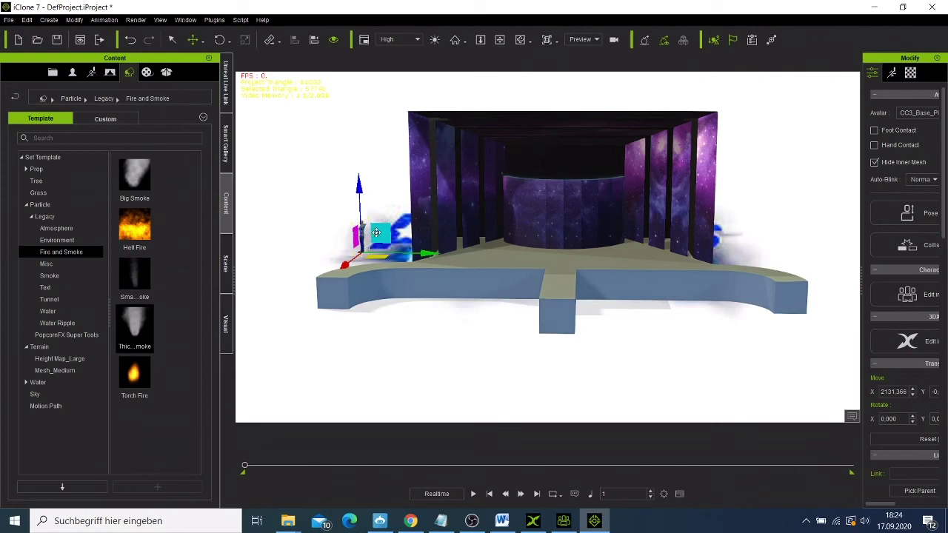
{"action": "left_click_drag", "start_coordinate": [378, 234], "coordinate": [590, 252]}
{"action": "scroll", "coordinate": [500, 337], "scroll_direction": "up", "scroll_amount": 5}
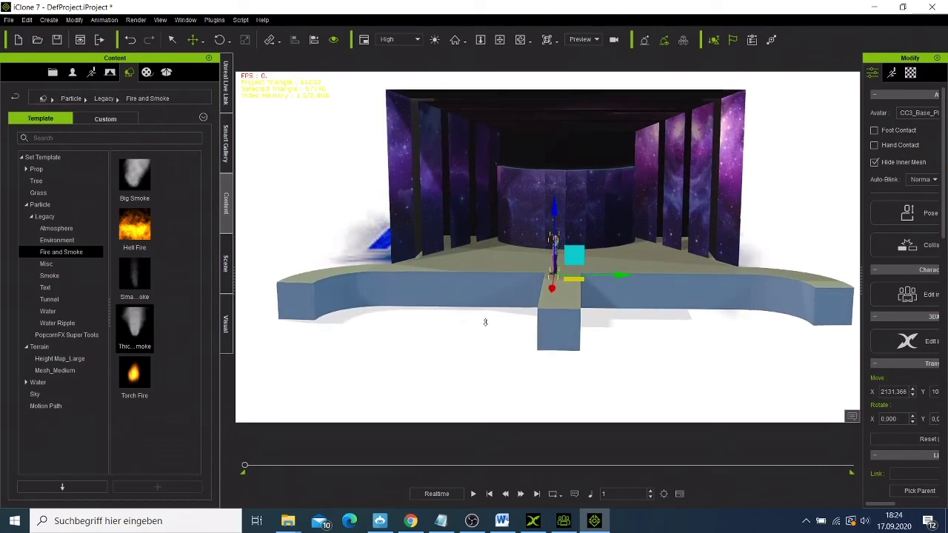
{"action": "scroll", "coordinate": [485, 322], "scroll_direction": "up", "scroll_amount": 4}
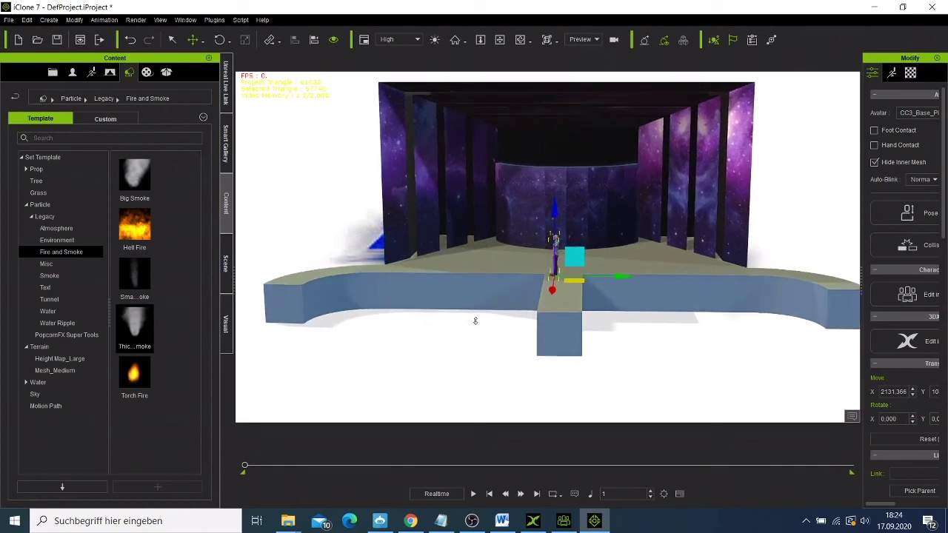
{"action": "scroll", "coordinate": [493, 323], "scroll_direction": "up", "scroll_amount": 4}
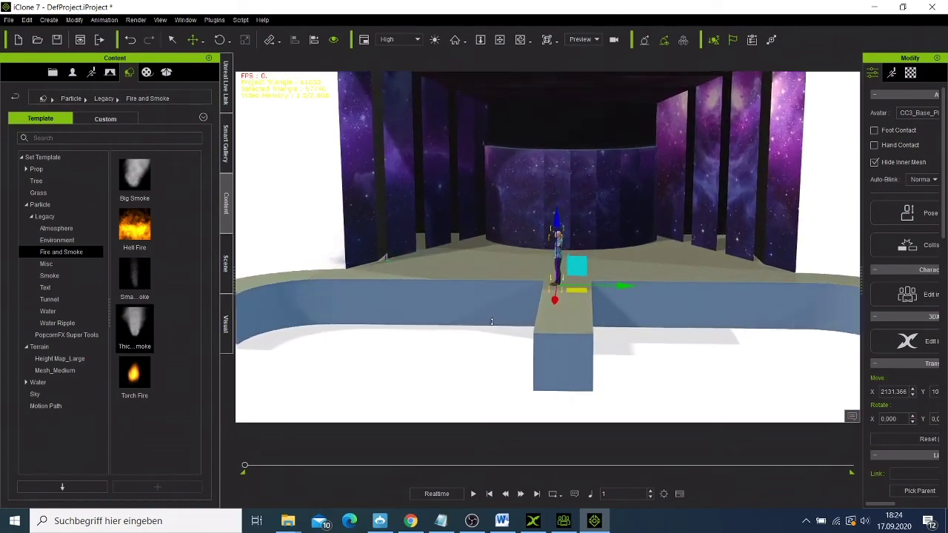
{"action": "scroll", "coordinate": [502, 328], "scroll_direction": "up", "scroll_amount": 4}
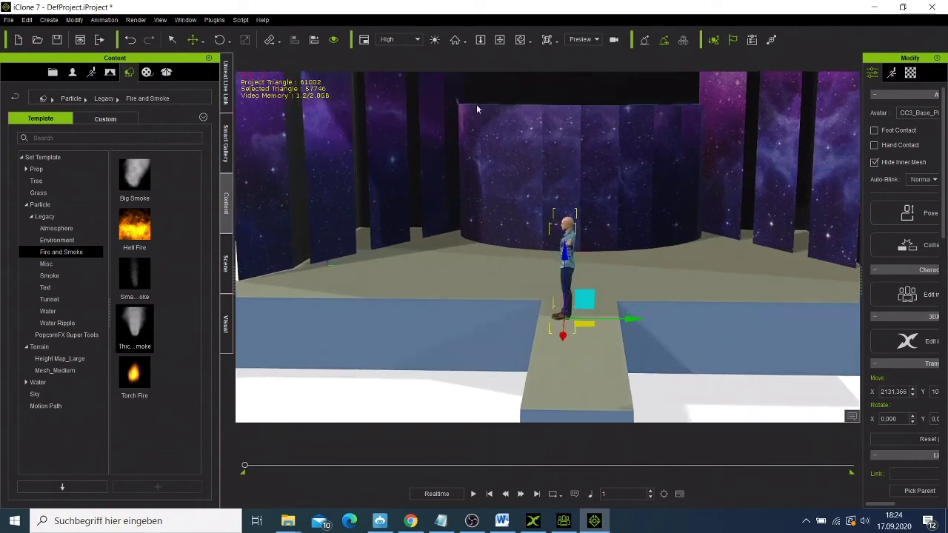
Rotate the CC3_Base_Plus avatar on the runway to face the audience, then deselect him
{"action": "left_click", "coordinate": [520, 39]}
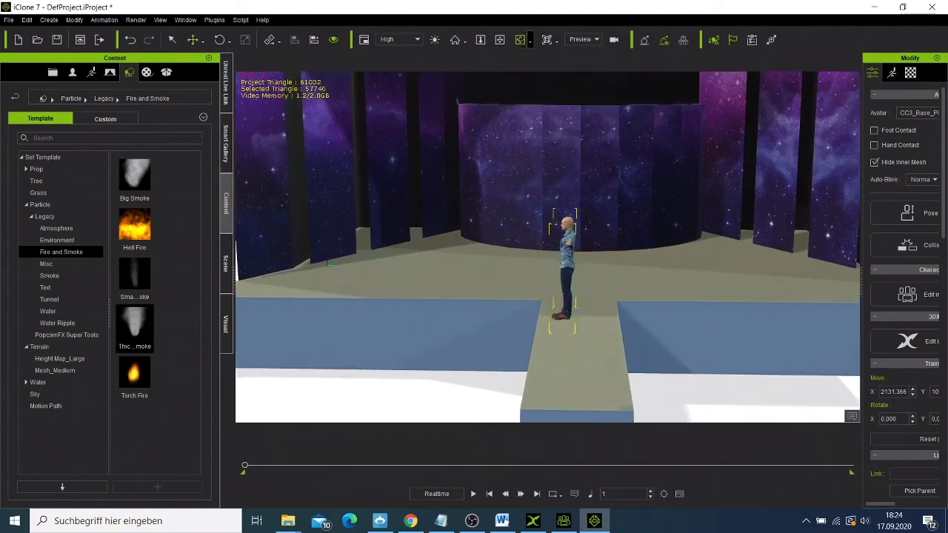
{"action": "right_click", "coordinate": [564, 264]}
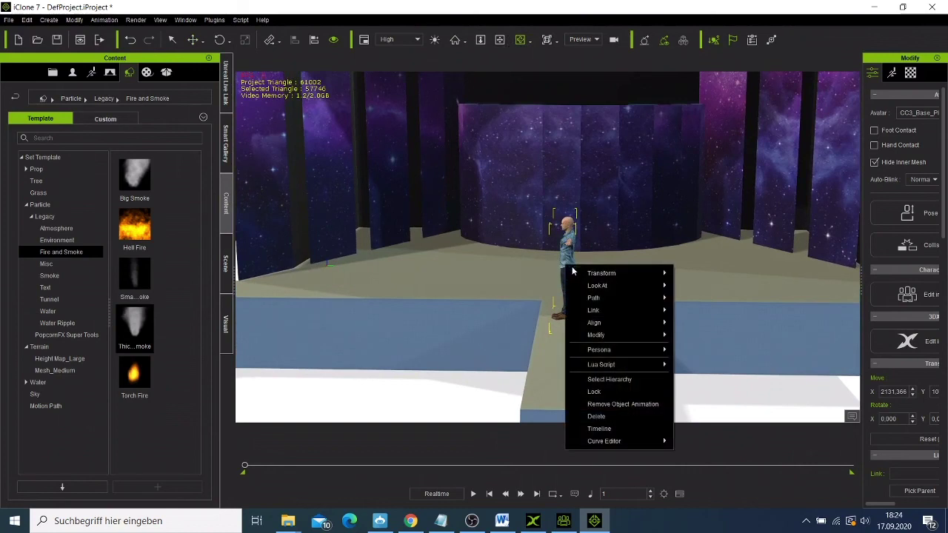
{"action": "mouse_move", "coordinate": [662, 281]}
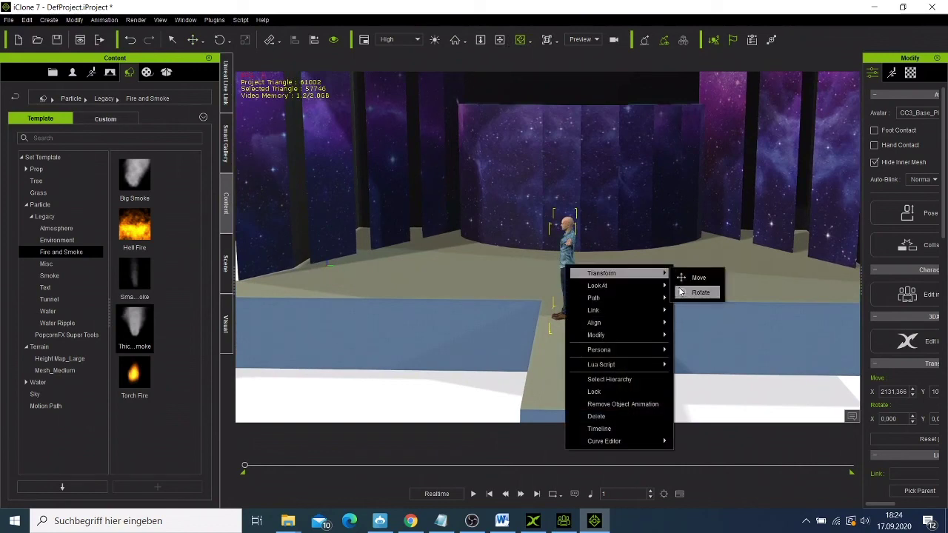
{"action": "left_click", "coordinate": [697, 292]}
{"action": "left_click_drag", "start_coordinate": [543, 334], "coordinate": [581, 340]}
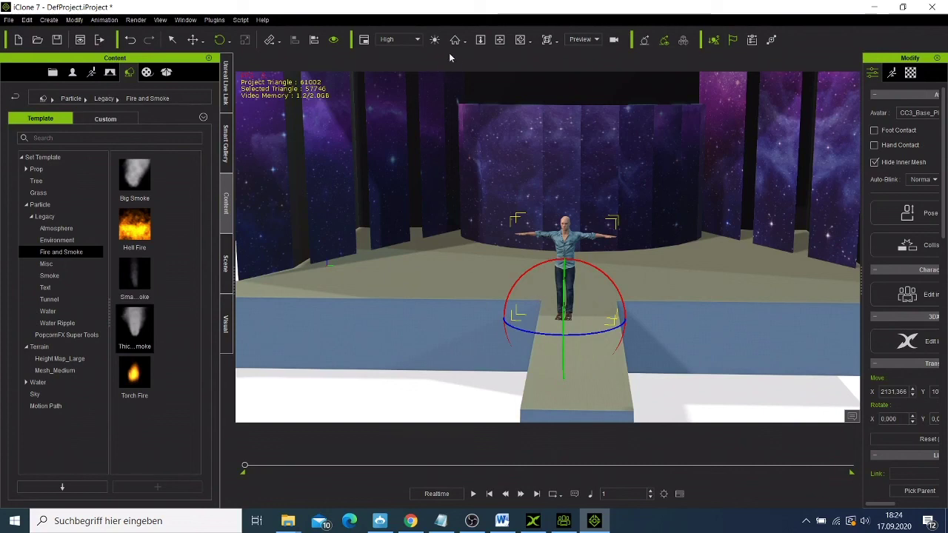
{"action": "left_click", "coordinate": [451, 388]}
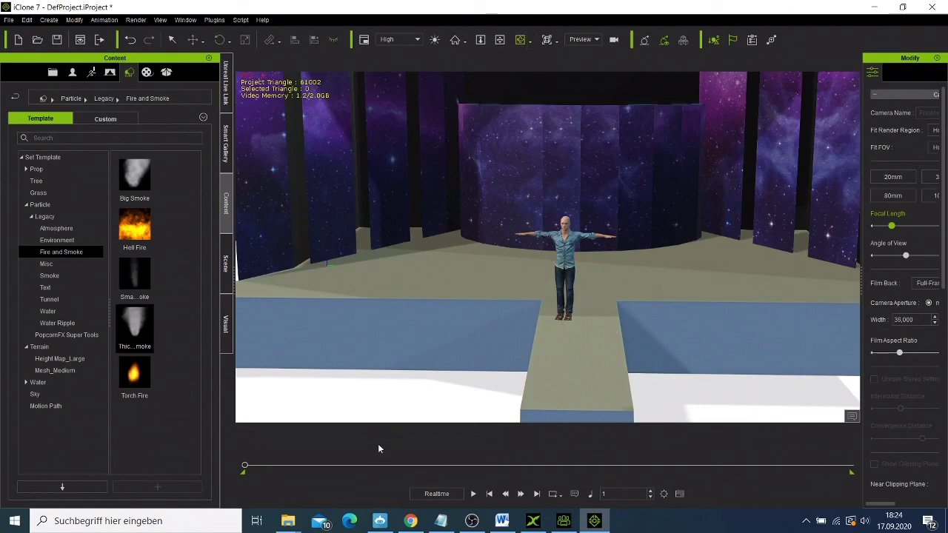
{"action": "right_click_drag", "start_coordinate": [420, 408], "coordinate": [489, 405]}
{"action": "right_click_drag", "start_coordinate": [471, 402], "coordinate": [712, 294]}
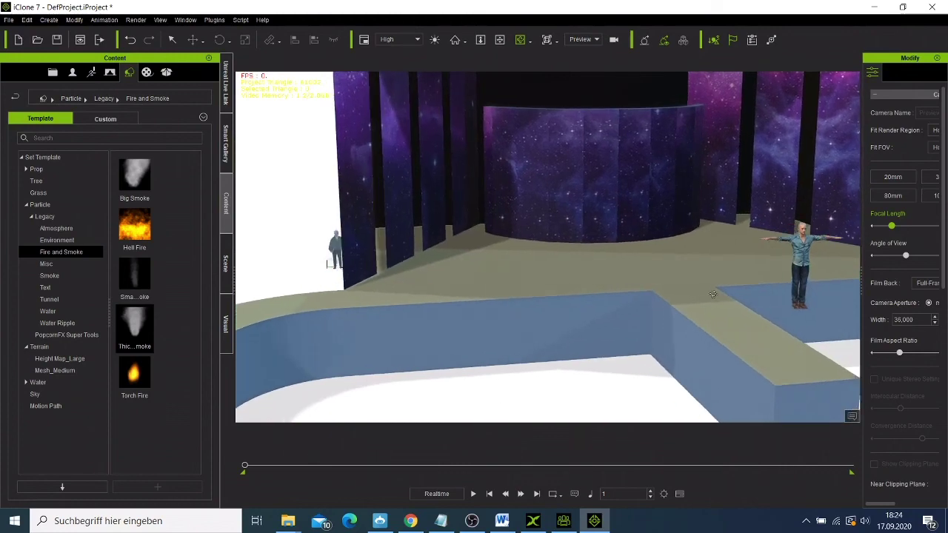
{"action": "left_click", "coordinate": [792, 257]}
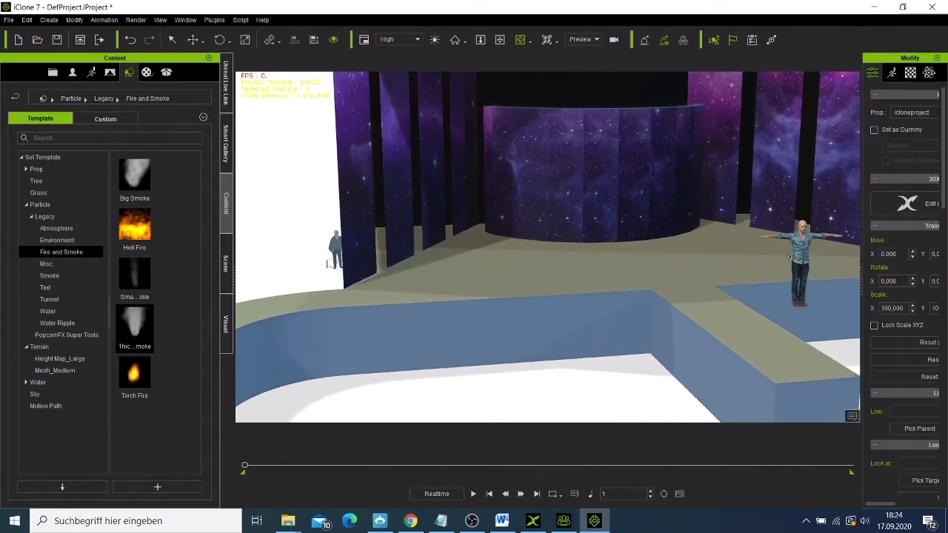